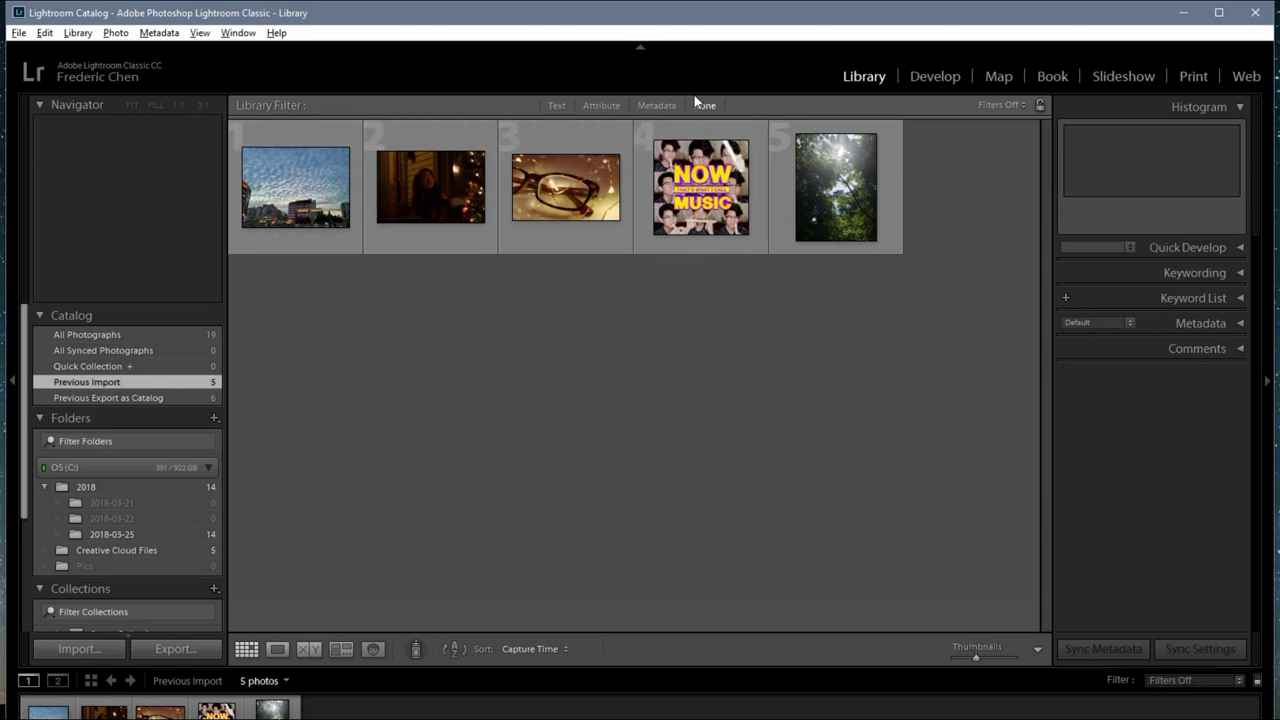
# Browse the imported thumbnails and open the city-sky photo IMG_5508.JPG in Develop.
pyautogui.click(296, 141)
pyautogui.click(402, 234)
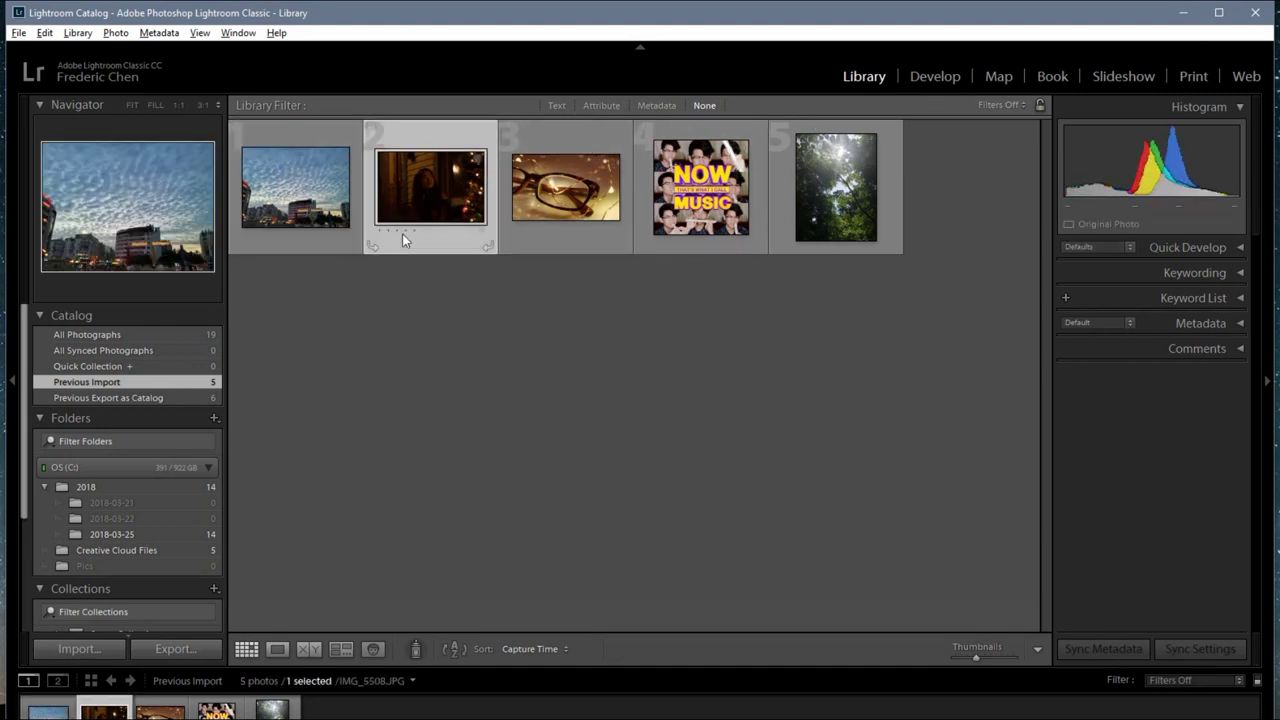
pyautogui.click(553, 240)
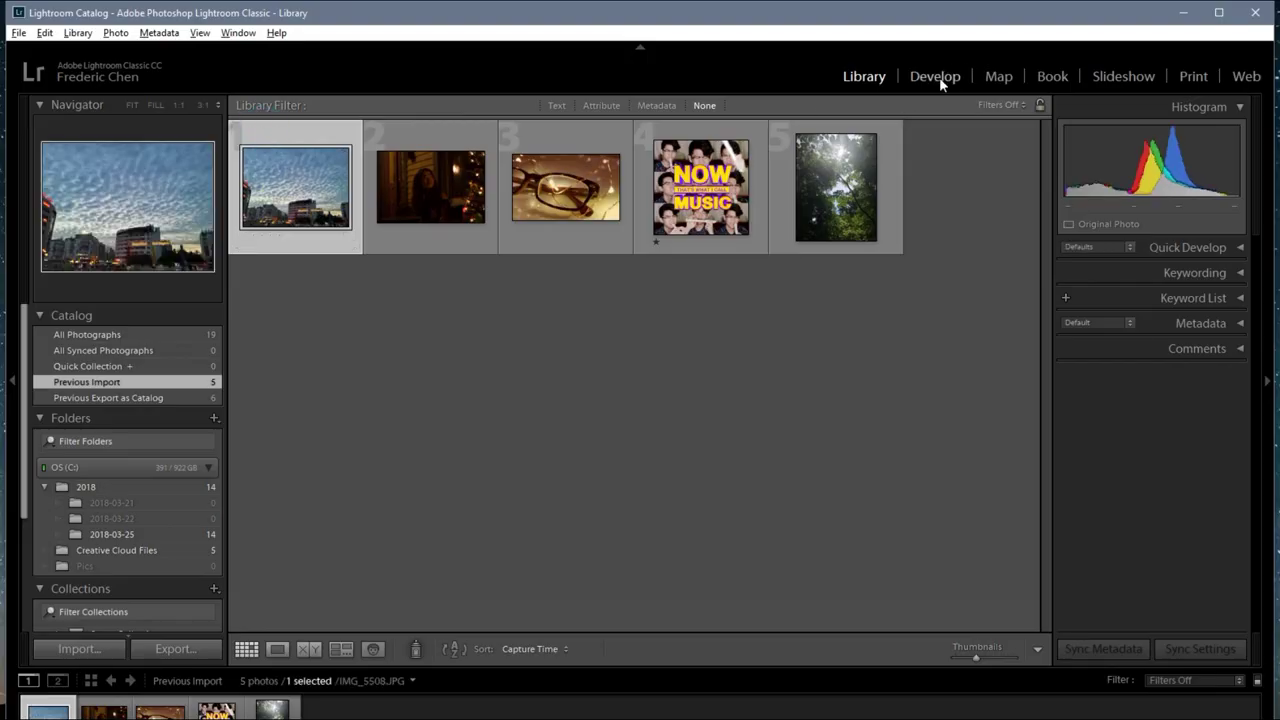
pyautogui.click(939, 77)
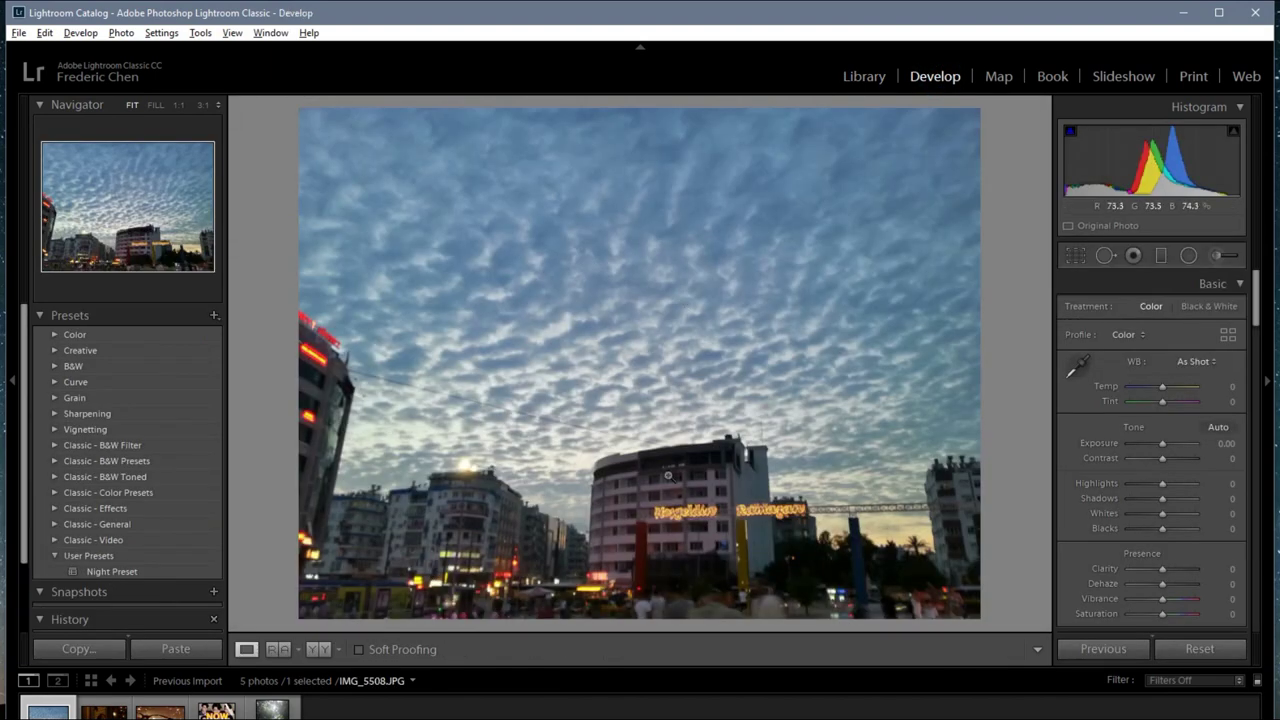
# Zoom to 3:1 on the glowing 'Hoşgeldin Ramazan' sign on the building.
pyautogui.click(629, 380)
pyautogui.click(686, 532)
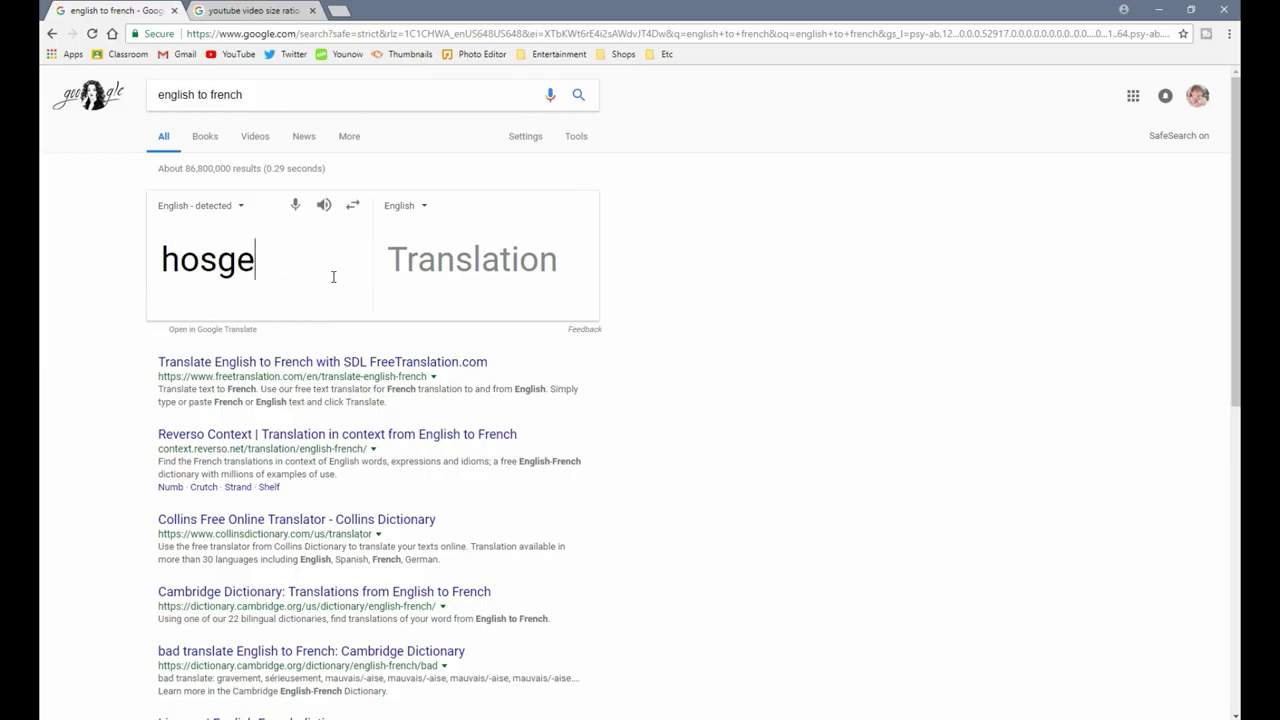
# Enter 'hosgeldin ramazan' in Google Translate to see its English meaning.
pyautogui.write('ldin ra')
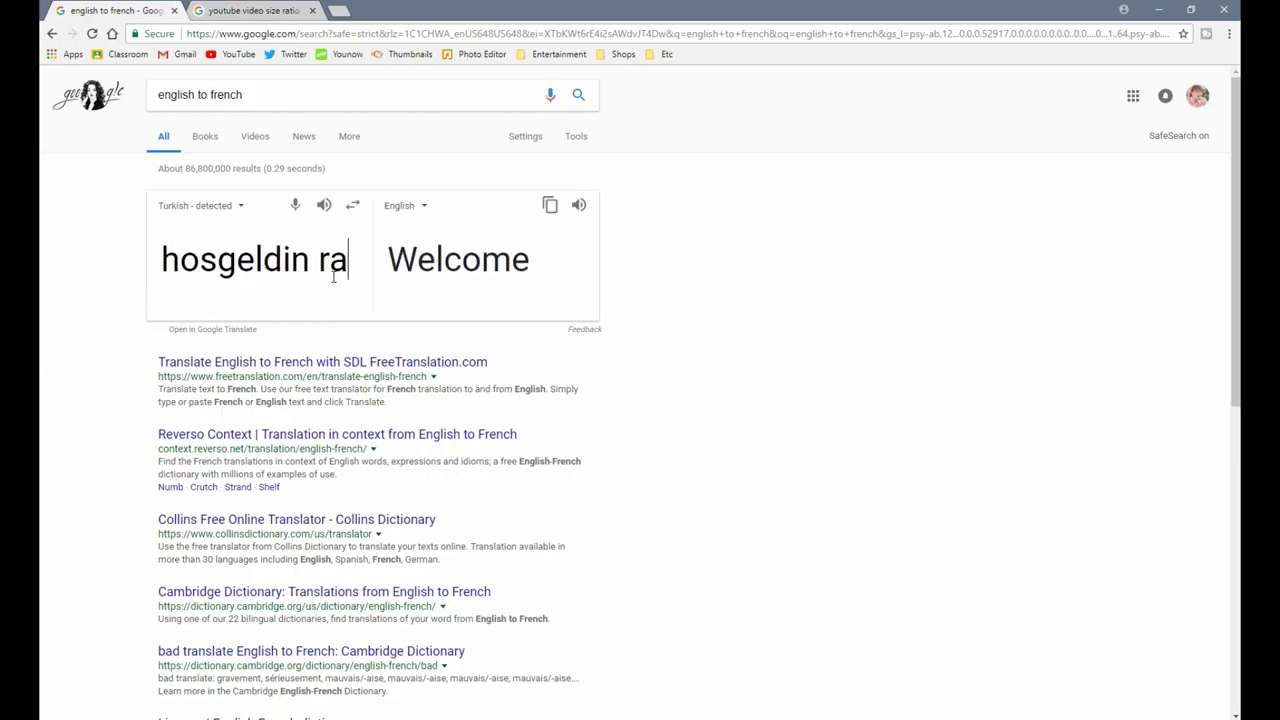
pyautogui.write('mazan')
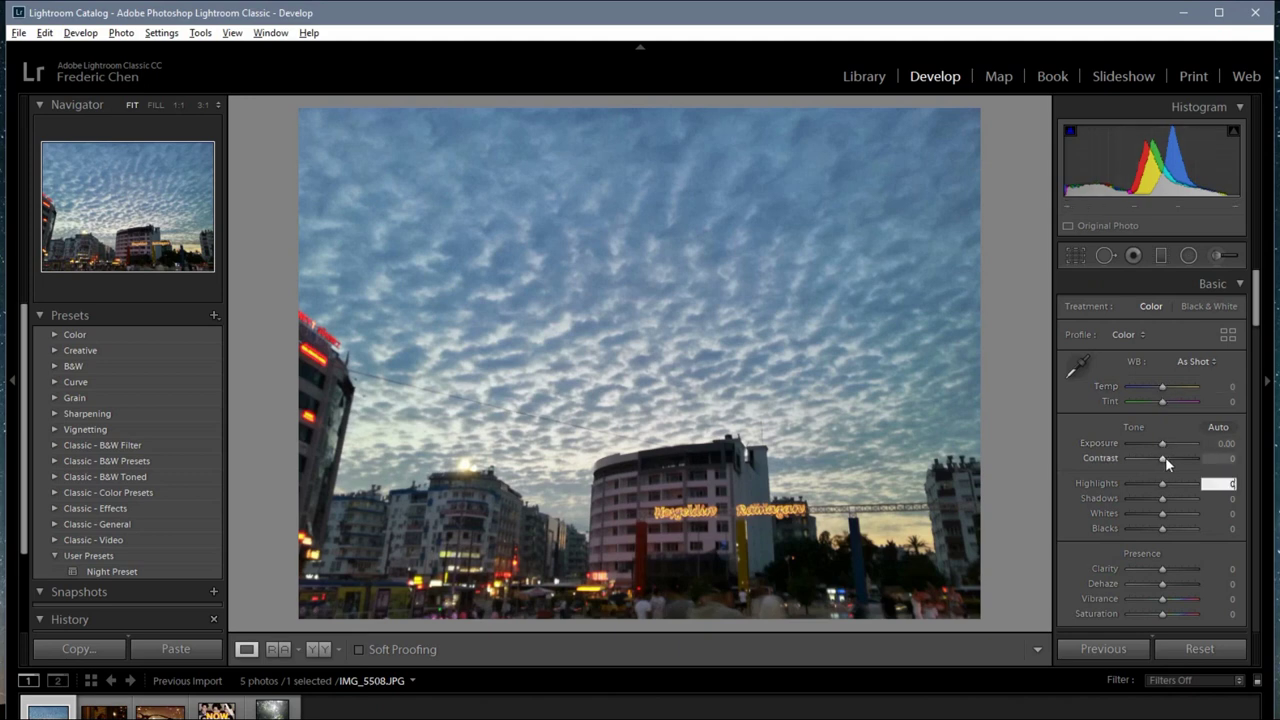
# Set Contrast -33, Temp -10, Highlights -10 and lift Shadows to +19.
pyautogui.moveTo(1165, 457); pyautogui.dragTo(1154, 467)
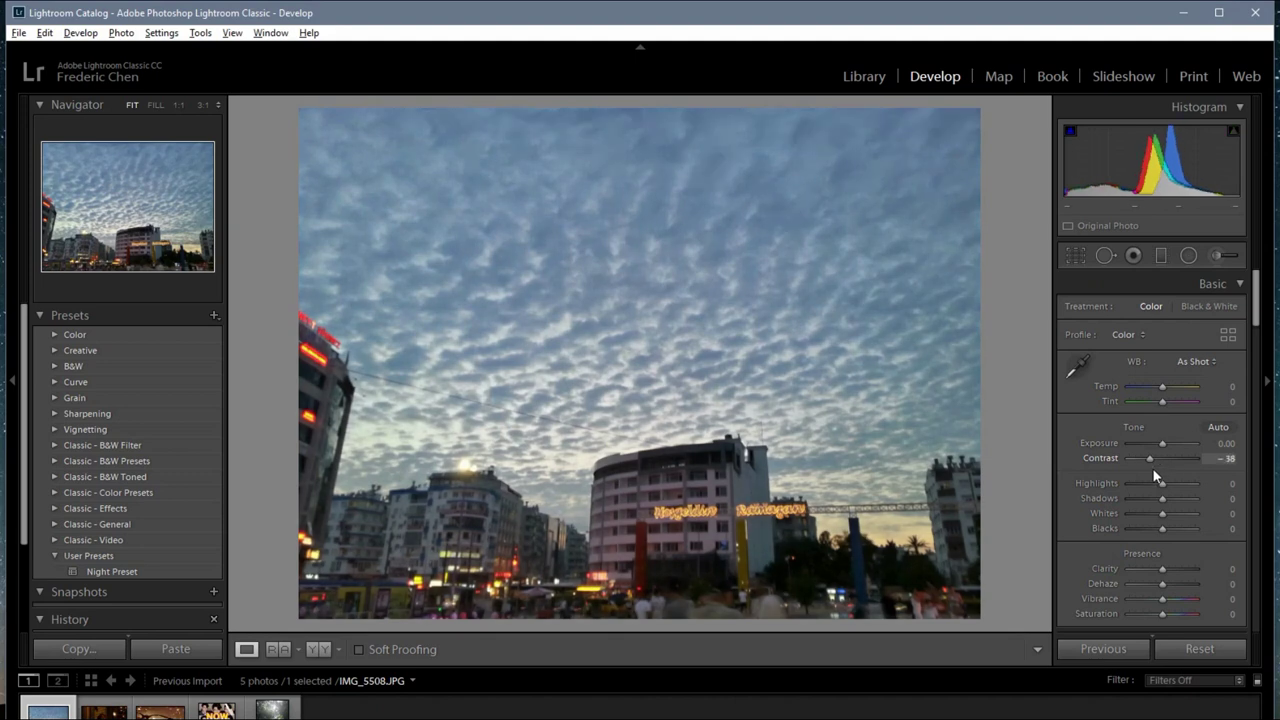
pyautogui.moveTo(1162, 388); pyautogui.dragTo(1160, 390)
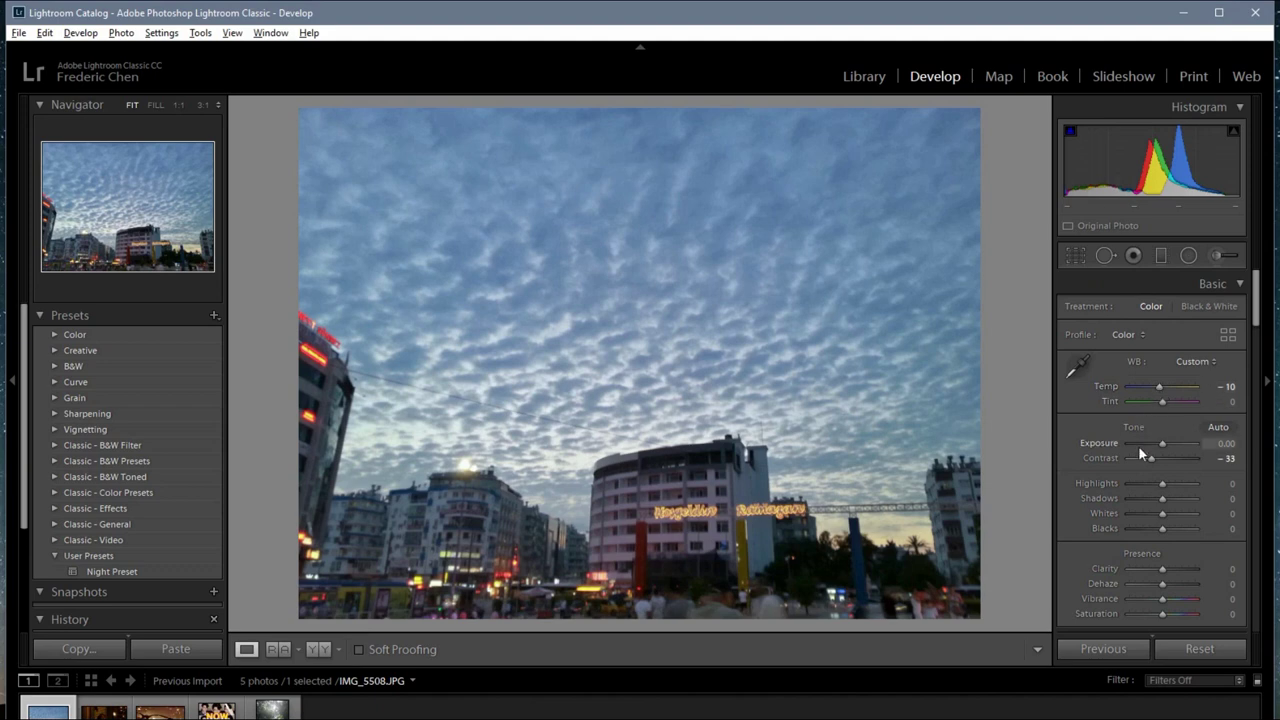
pyautogui.moveTo(1162, 483); pyautogui.dragTo(1163, 485)
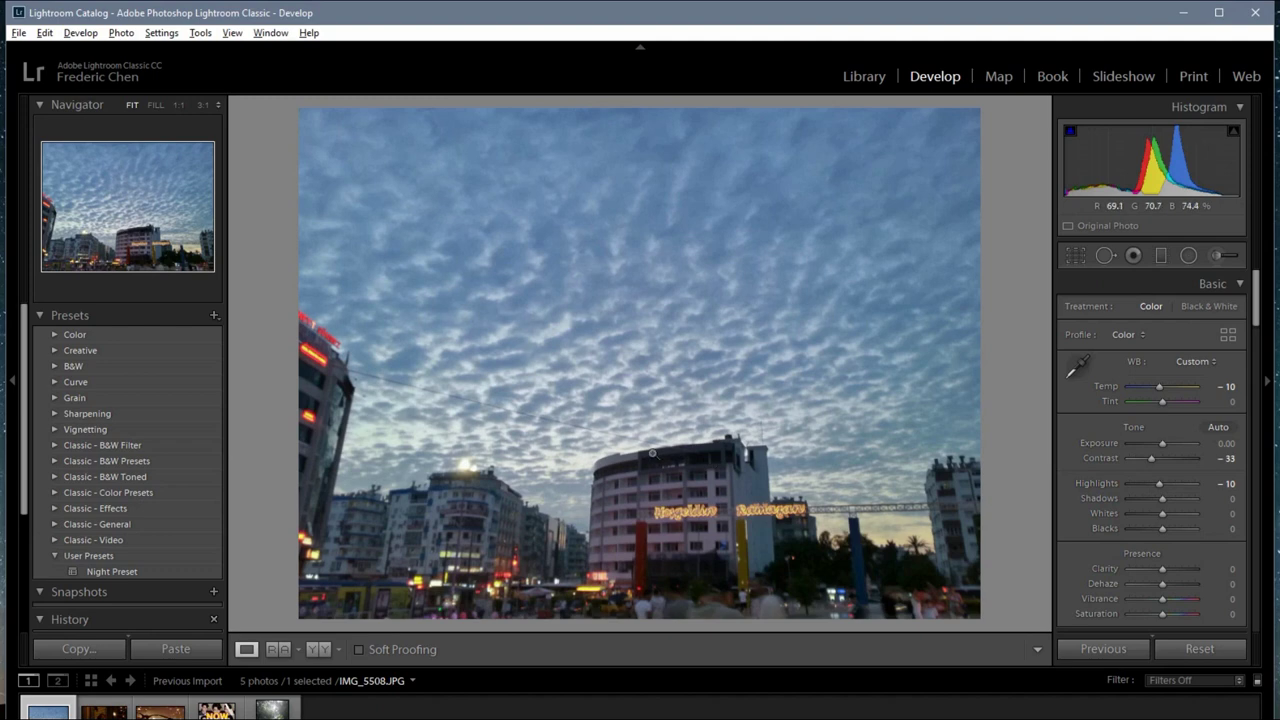
pyautogui.moveTo(1162, 498); pyautogui.dragTo(1176, 498)
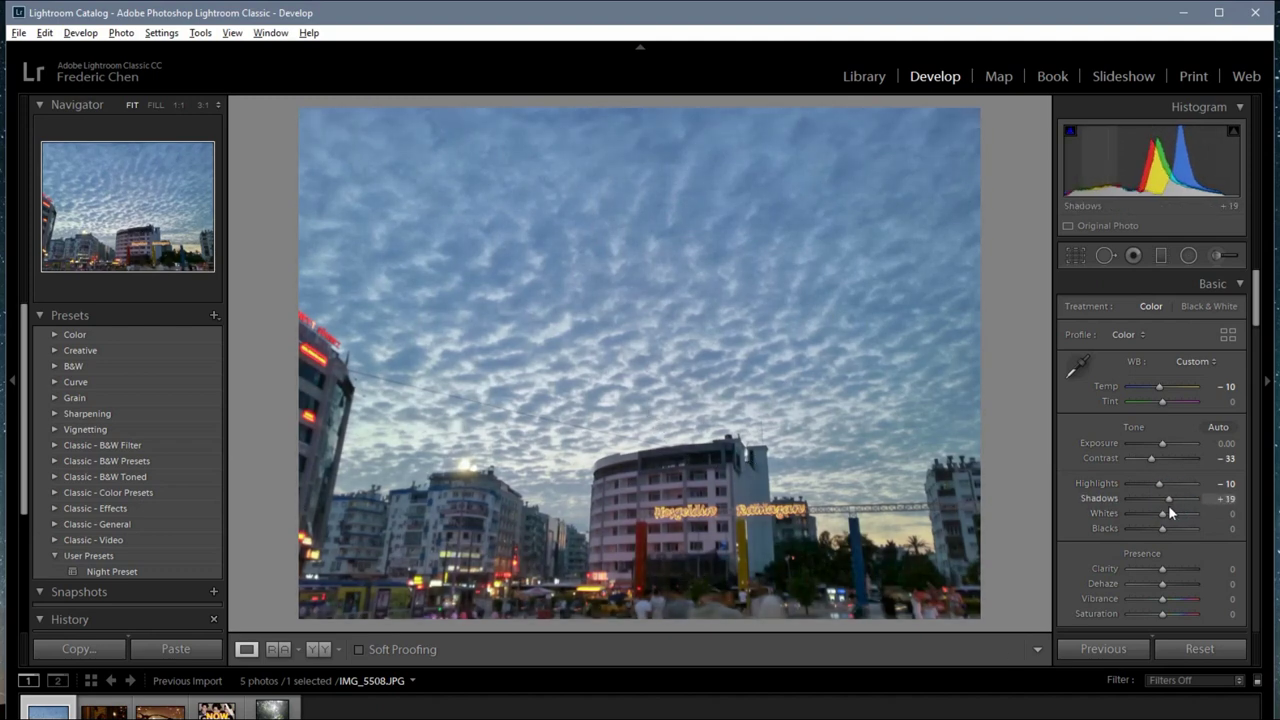
# Add sharpening with Amount 57 and Masking 94 in the Detail panel.
pyautogui.moveTo(1256, 305); pyautogui.dragTo(1268, 462)
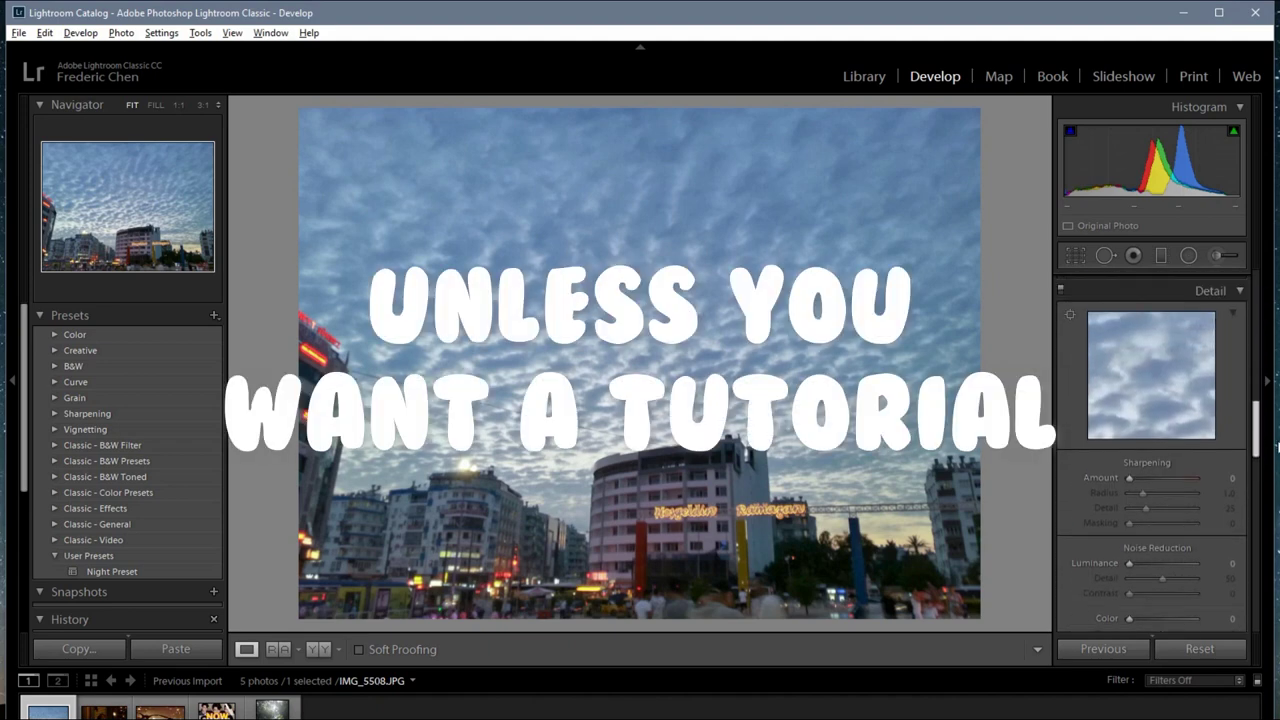
pyautogui.moveTo(1129, 493); pyautogui.dragTo(1154, 492)
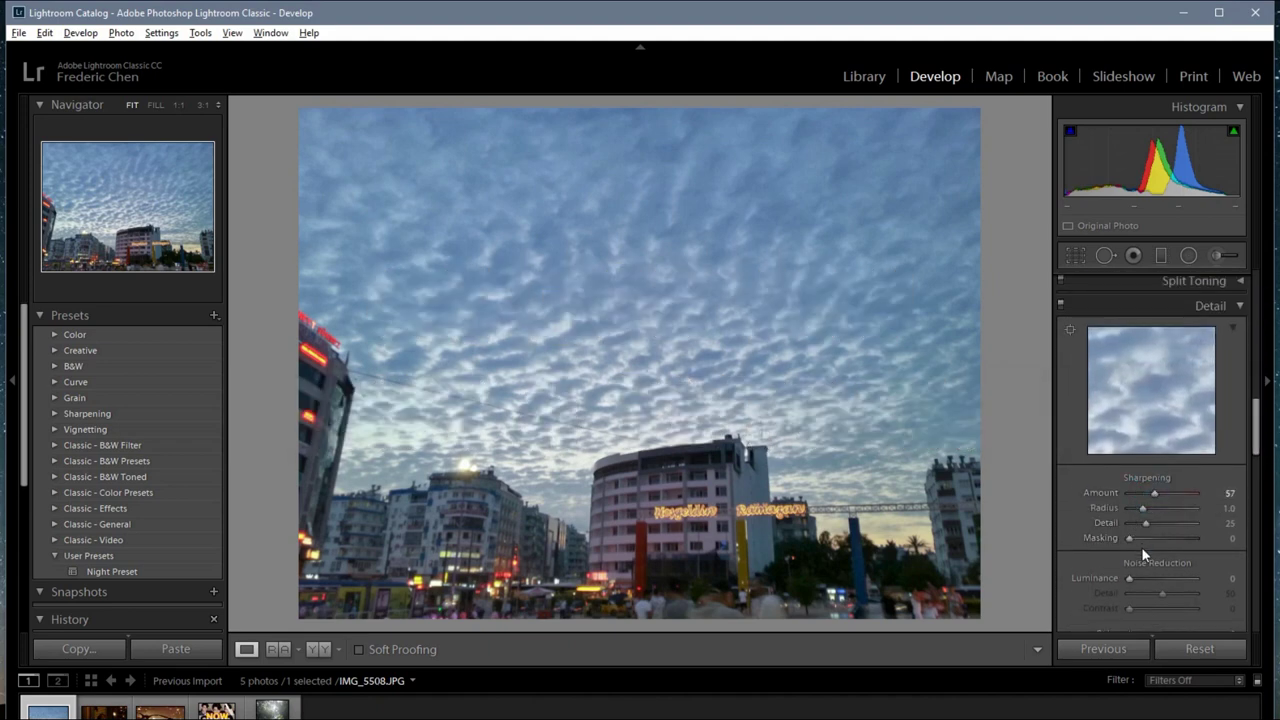
pyautogui.moveTo(1142, 538); pyautogui.dragTo(1191, 540)
# Set Calibration Red Primary Hue -64, Green Primary Hue -100, Blue Primary Hue -43.
pyautogui.scroll(-3, 1163, 468)
pyautogui.scroll(-3, 1125, 518)
pyautogui.scroll(-3, 1150, 500)
pyautogui.scroll(-2, 1200, 500)
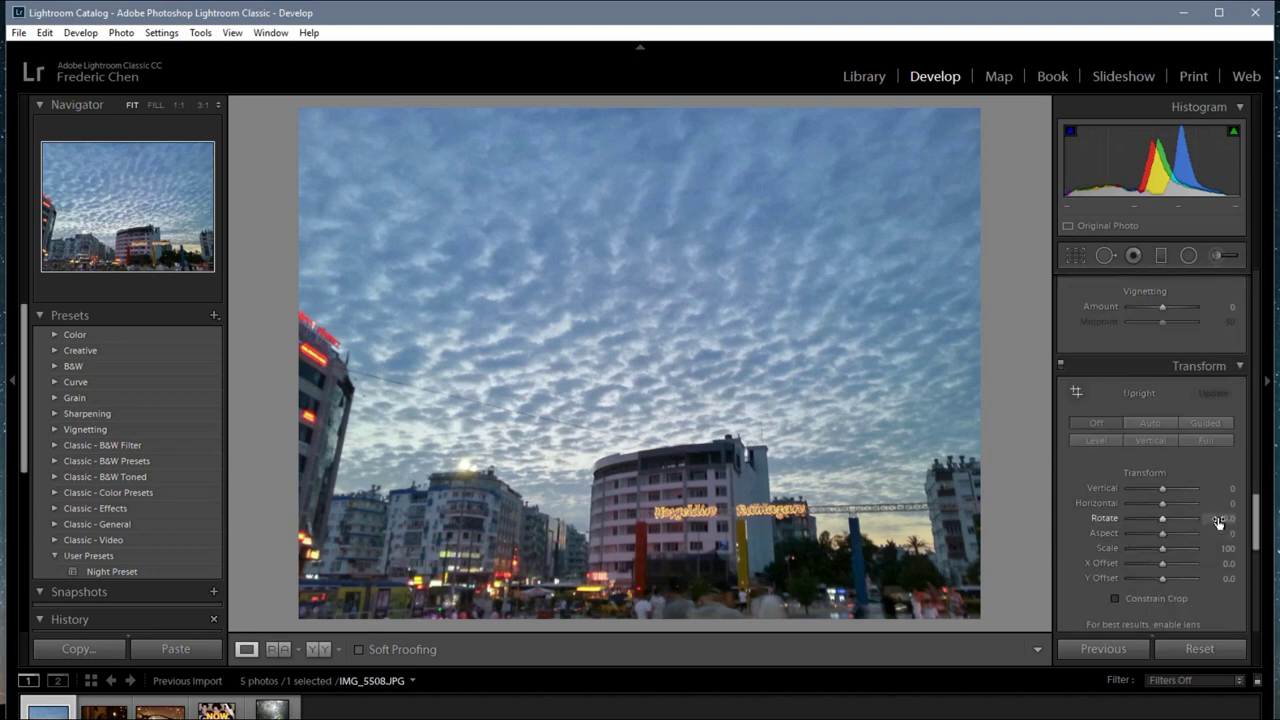
pyautogui.scroll(-5, 1229, 481)
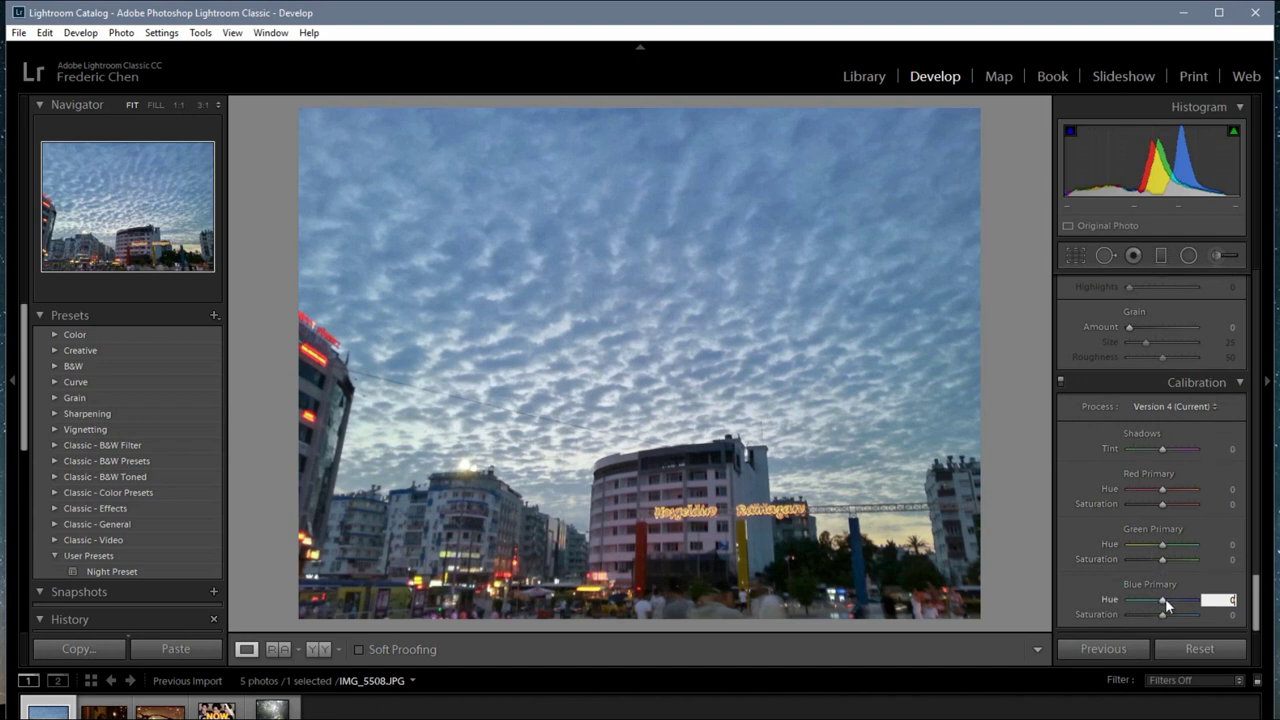
pyautogui.moveTo(1165, 600); pyautogui.dragTo(1071, 600)
pyautogui.moveTo(1165, 543); pyautogui.dragTo(1020, 553)
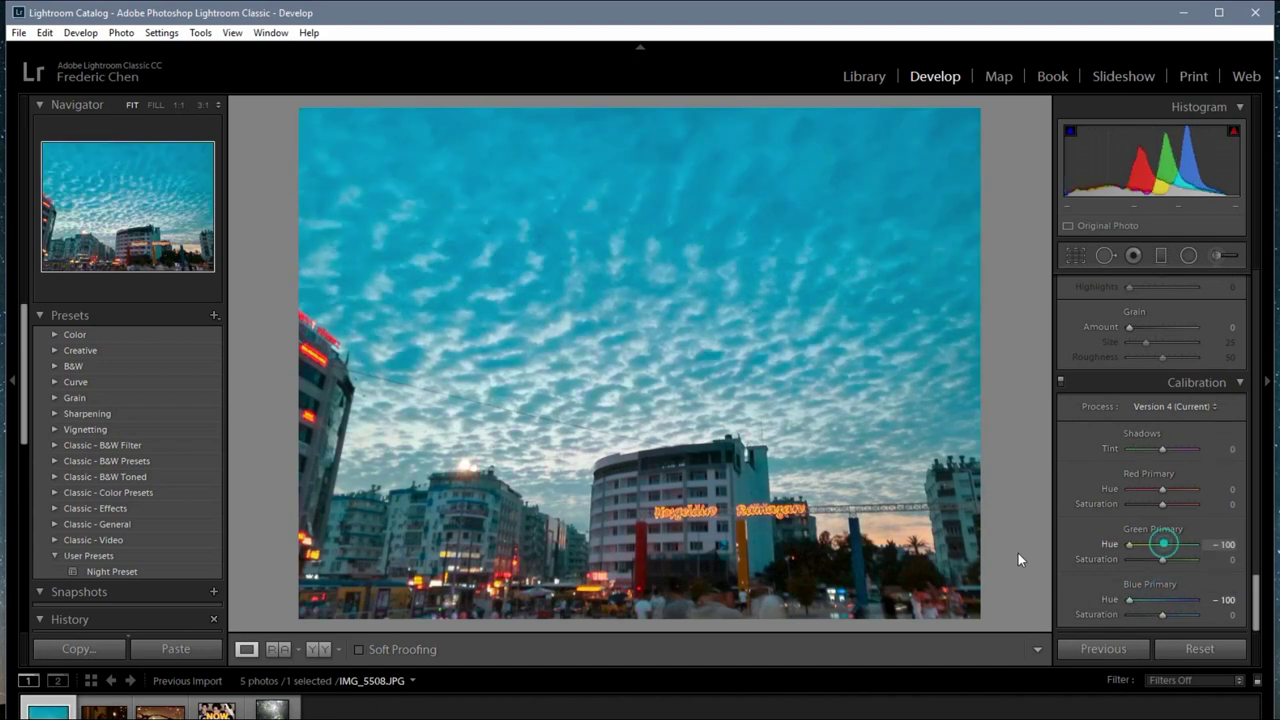
pyautogui.moveTo(1163, 489); pyautogui.dragTo(1129, 489)
pyautogui.moveTo(1129, 600); pyautogui.dragTo(1147, 600)
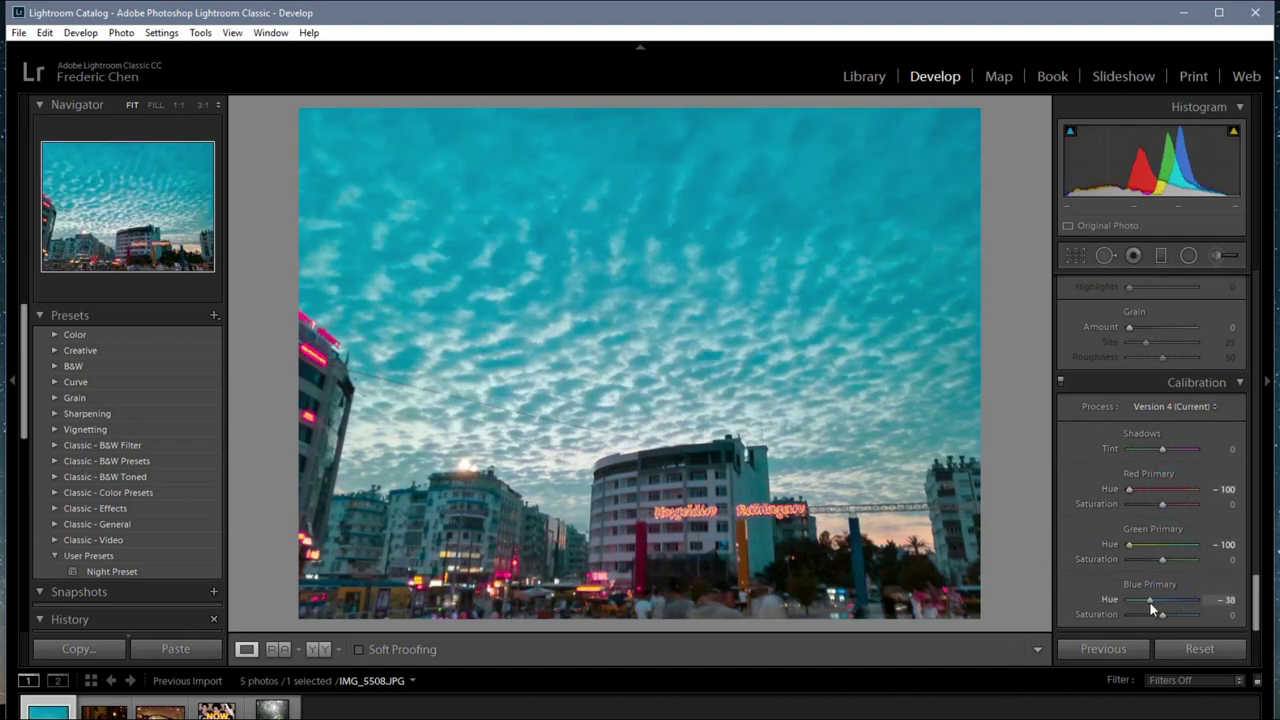
pyautogui.moveTo(1152, 546); pyautogui.dragTo(1123, 548)
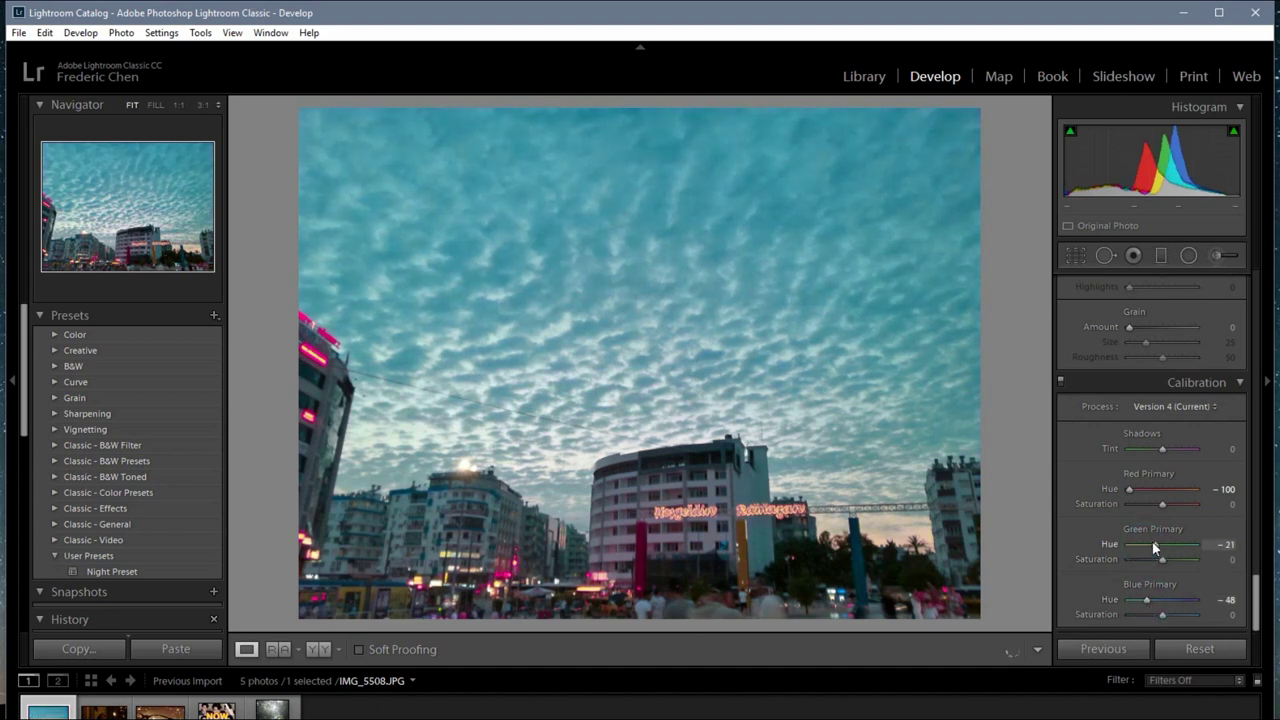
pyautogui.moveTo(1129, 489); pyautogui.dragTo(1141, 490)
pyautogui.moveTo(1147, 600); pyautogui.dragTo(1152, 601)
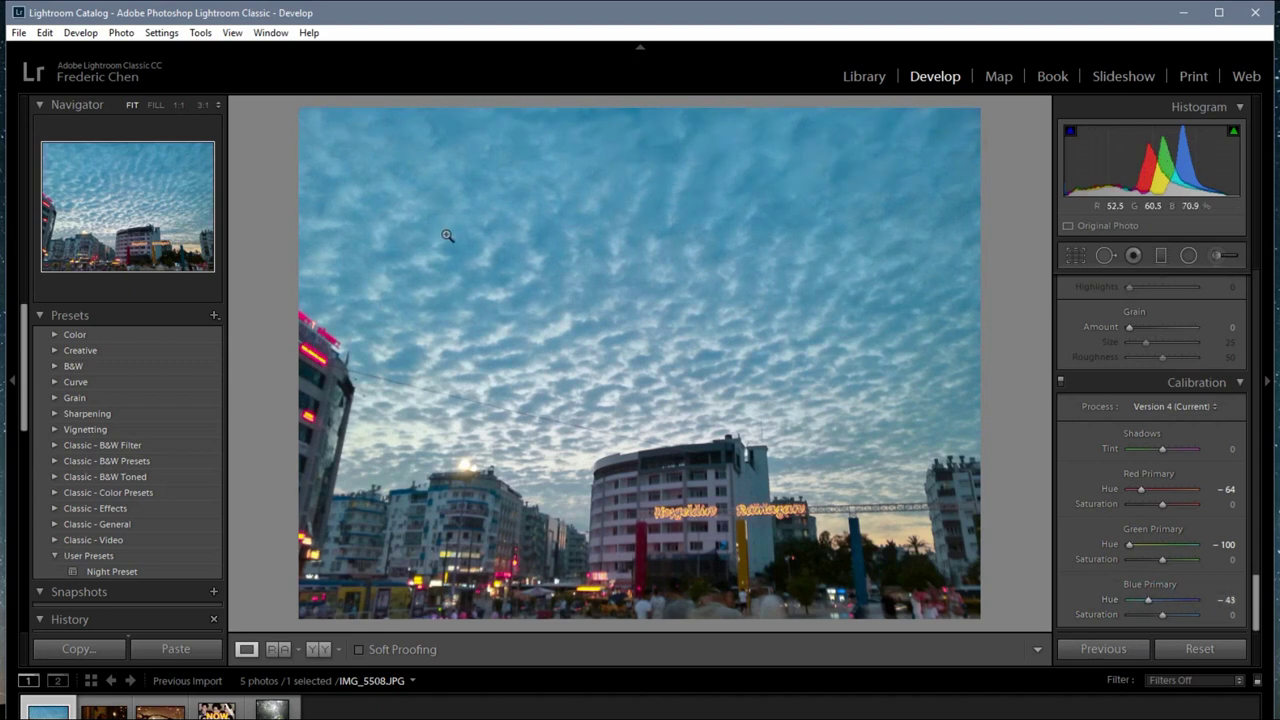
# Check the sky up close, then raise the HSL Red Luminance.
pyautogui.click(648, 283)
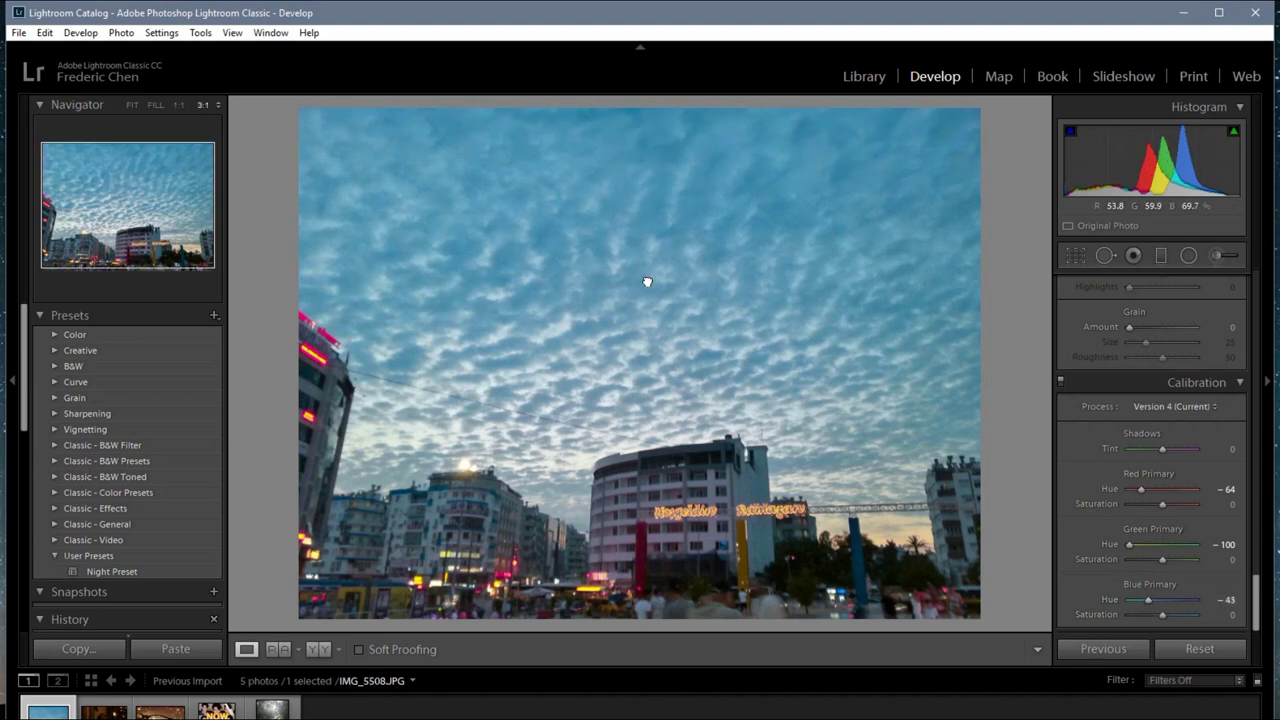
pyautogui.click(570, 352)
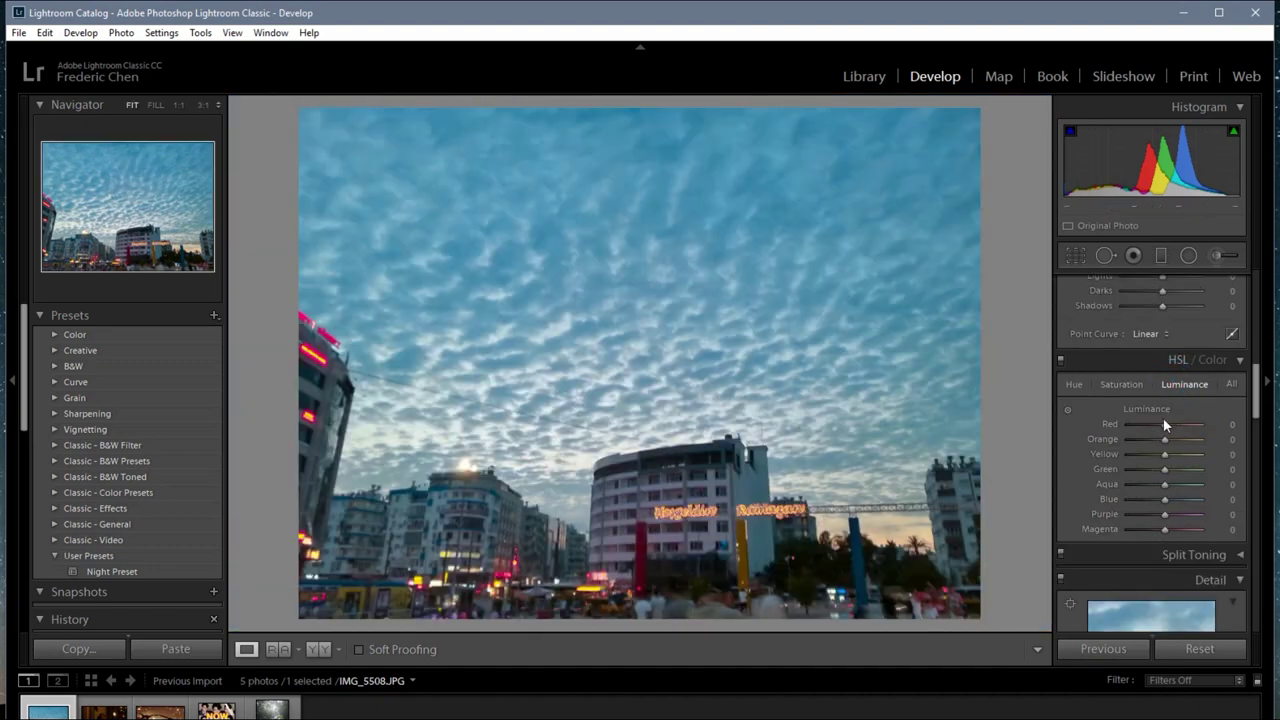
pyautogui.moveTo(1165, 423)
pyautogui.mouseDown()
pyautogui.moveTo(1188, 428)
pyautogui.moveTo(1151, 428)
pyautogui.moveTo(1181, 440)
pyautogui.mouseUp()
# Set HSL hues to Red +71, Orange -100, Yellow -38, Green -80, Aqua +13.
pyautogui.click(1074, 384)
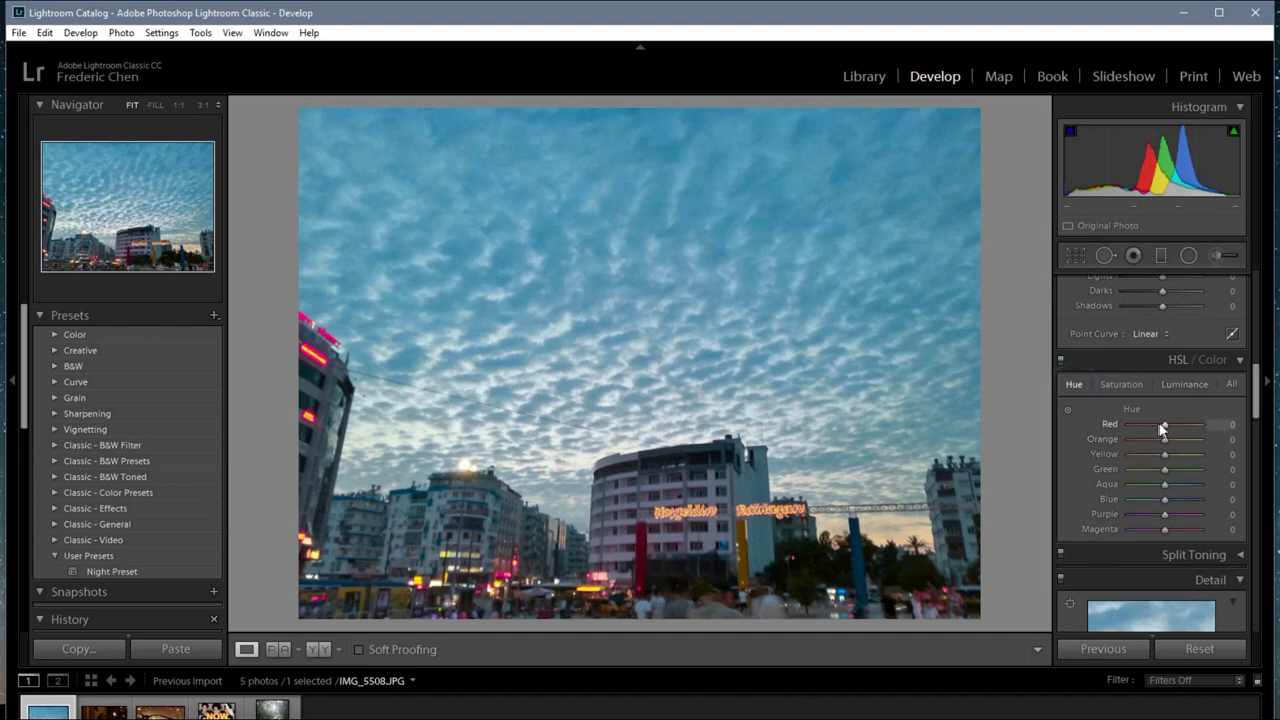
pyautogui.moveTo(1166, 424)
pyautogui.mouseDown()
pyautogui.moveTo(1124, 425)
pyautogui.moveTo(1234, 432)
pyautogui.moveTo(1117, 447)
pyautogui.moveTo(1151, 454)
pyautogui.moveTo(1134, 467)
pyautogui.moveTo(1205, 469)
pyautogui.moveTo(1142, 475)
pyautogui.moveTo(1166, 498)
pyautogui.mouseUp()
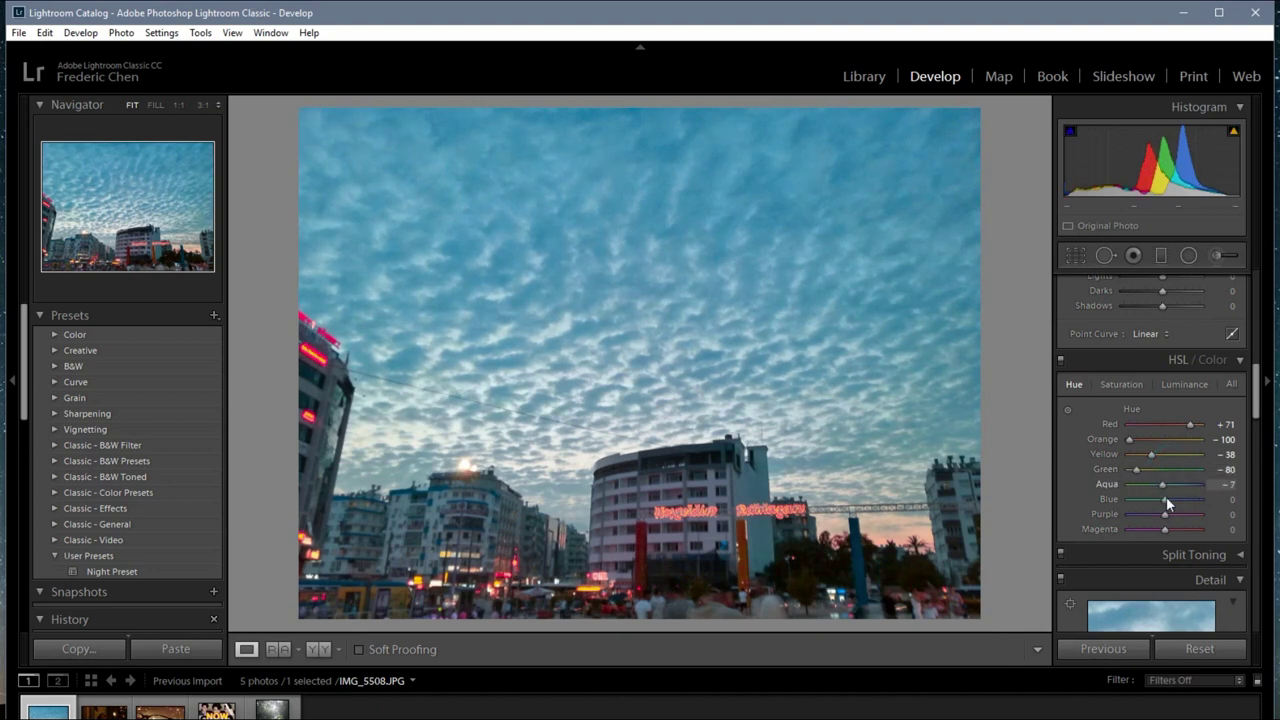
pyautogui.moveTo(1167, 496); pyautogui.dragTo(1173, 496)
# Add a post-crop vignette: Amount -24, Midpoint 39, Roundness +57, Feather 85.
pyautogui.scroll(-10, 1175, 496)
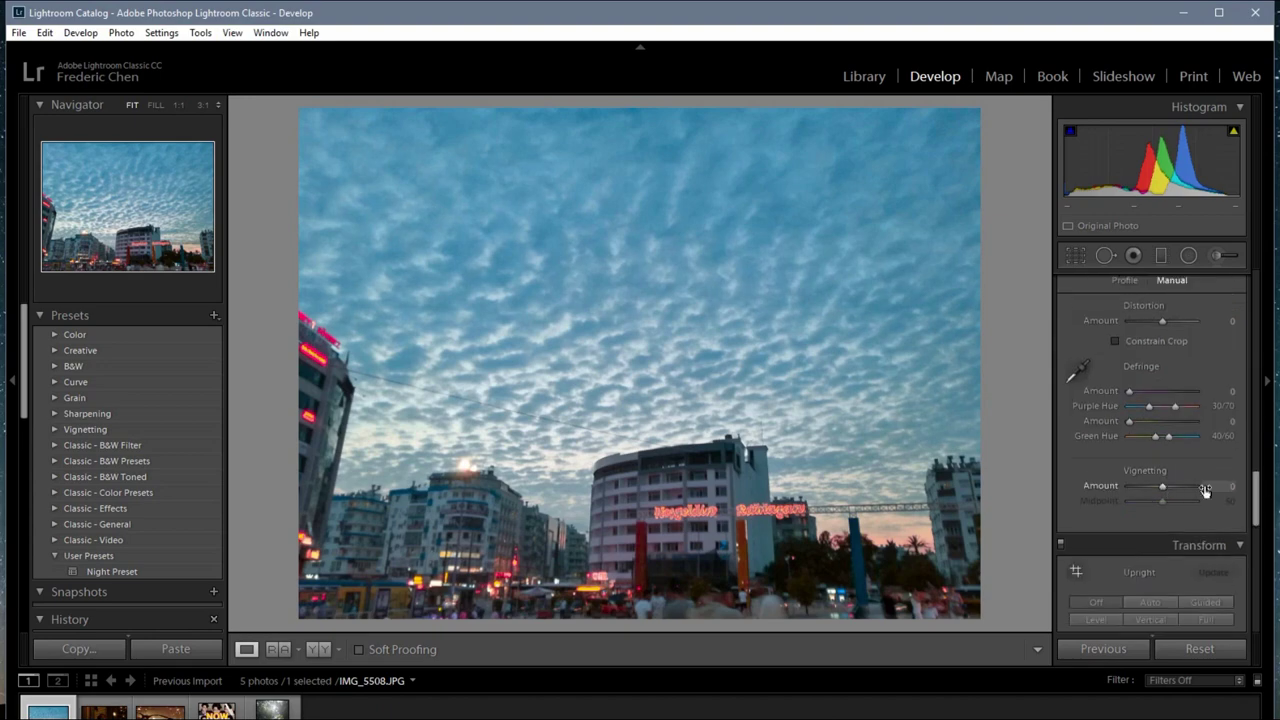
pyautogui.scroll(-5, 1258, 494)
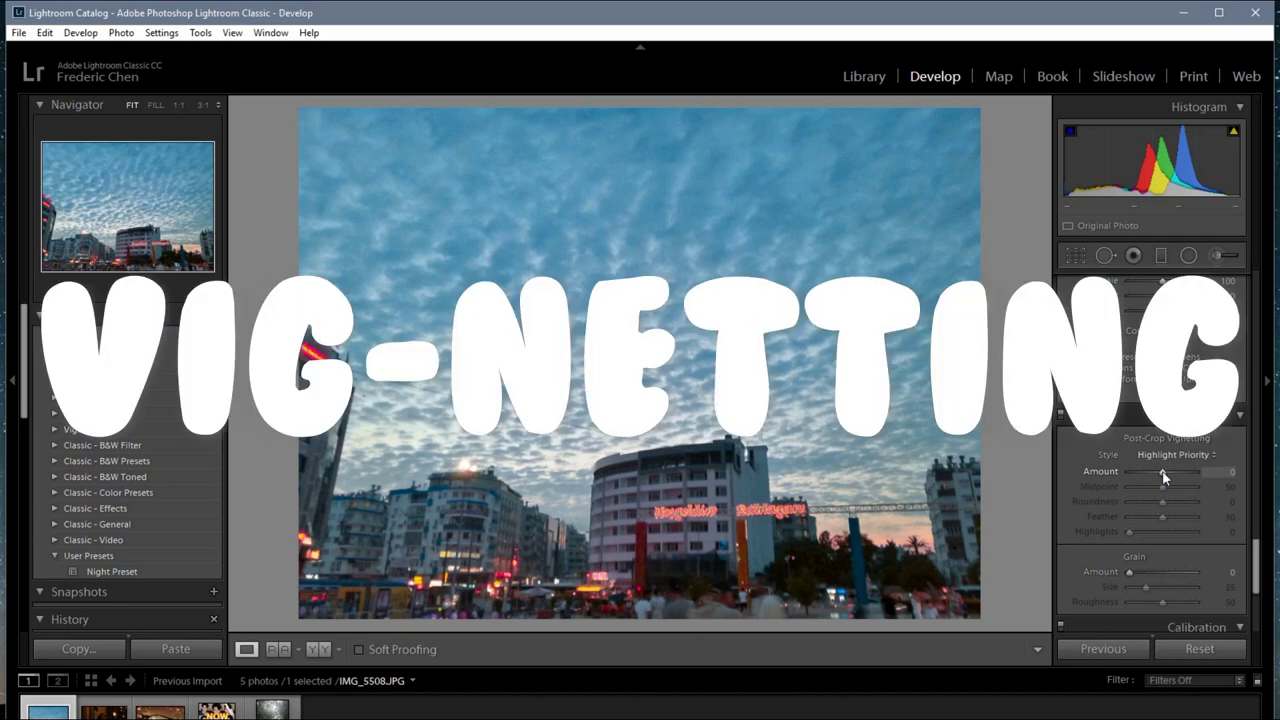
pyautogui.moveTo(1162, 472)
pyautogui.mouseDown()
pyautogui.moveTo(1153, 497)
pyautogui.moveTo(1183, 502)
pyautogui.moveTo(1187, 516)
pyautogui.mouseUp()
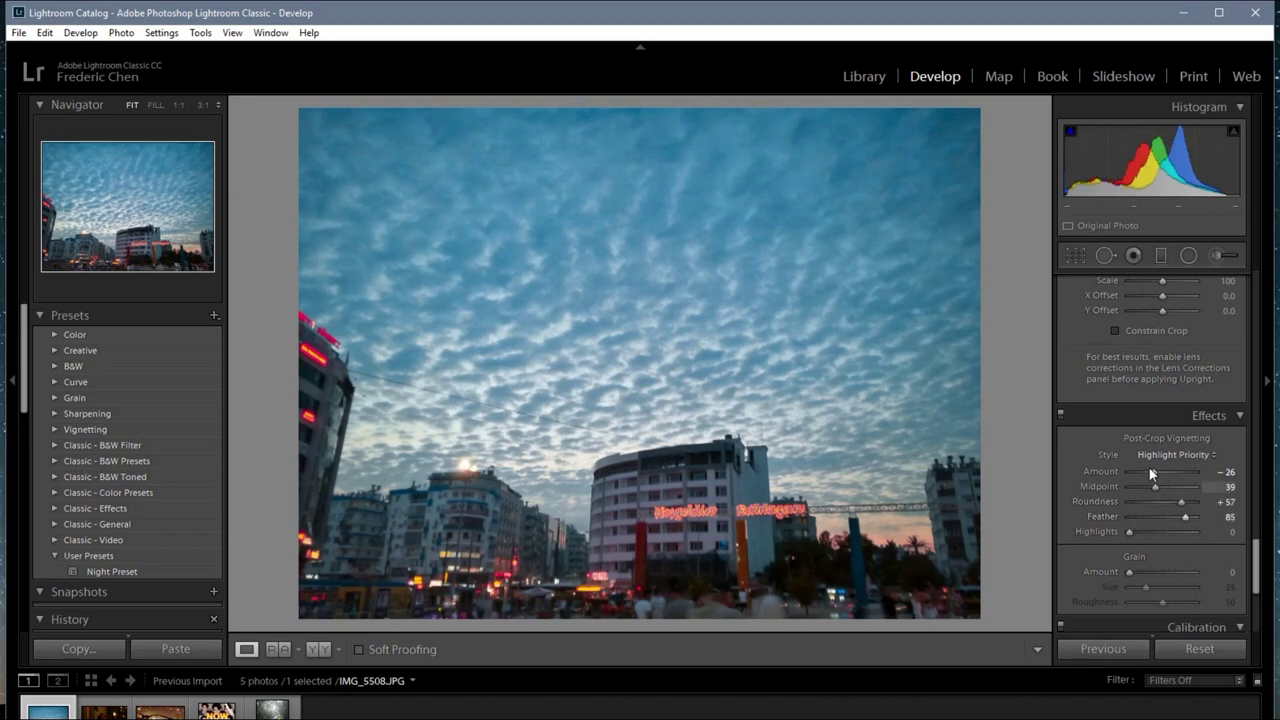
pyautogui.moveTo(1150, 472)
pyautogui.mouseDown()
pyautogui.moveTo(1074, 477)
pyautogui.moveTo(1148, 512)
pyautogui.moveTo(1081, 518)
pyautogui.moveTo(1157, 500)
pyautogui.mouseUp()
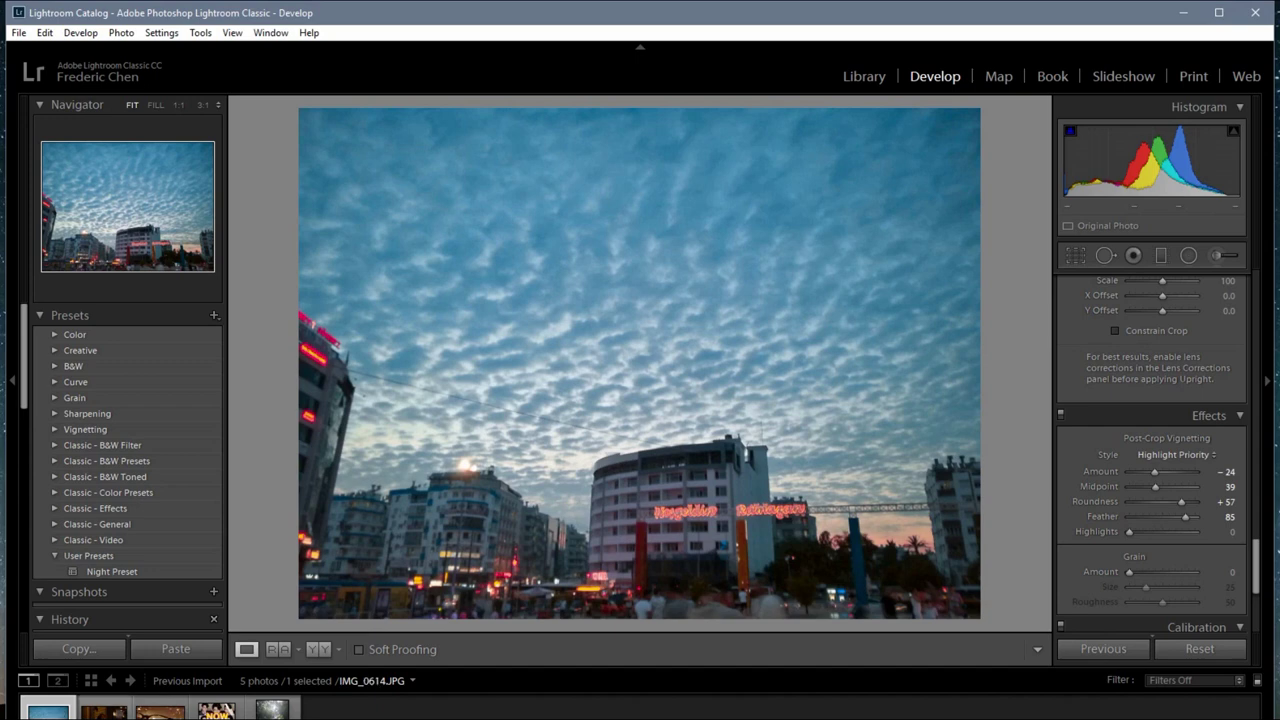
# Toggle the Before view on and off to compare the vignetted edit with the original.
pyautogui.press('\\')
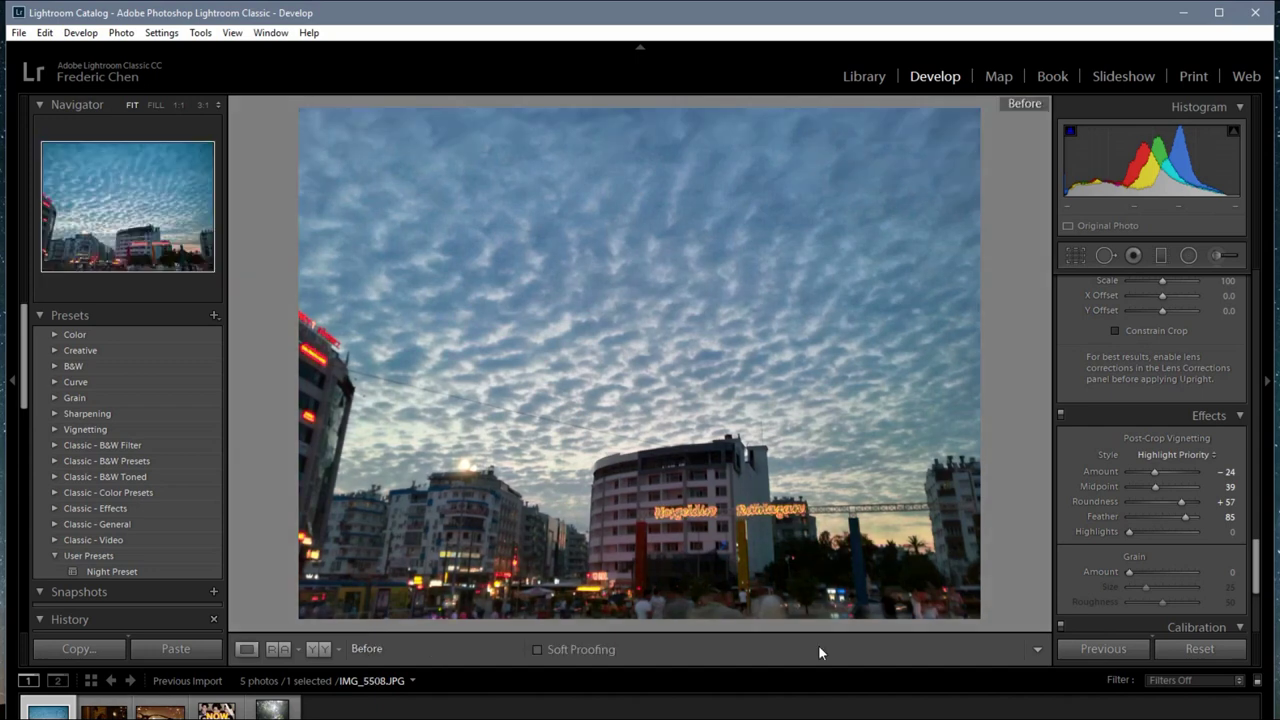
pyautogui.press('\\')
pyautogui.press('\\')
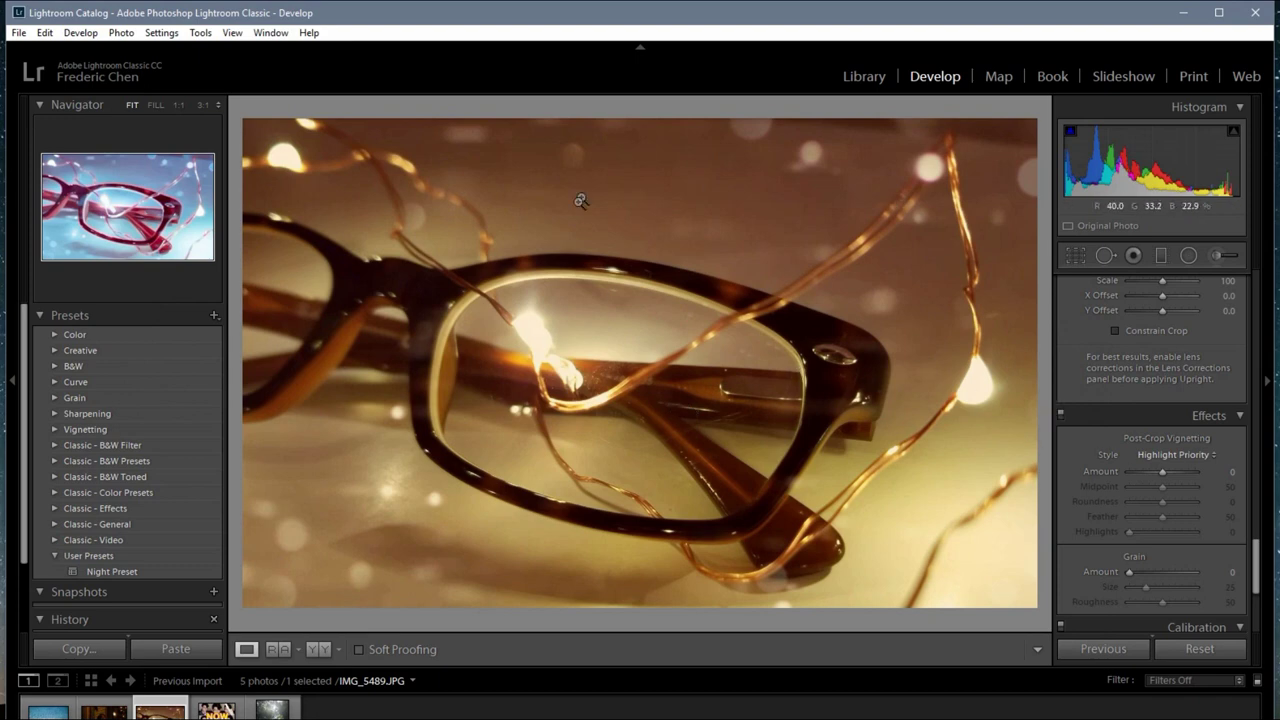
# Cool the glasses photo's white balance to Temp -62.
pyautogui.scroll(10, 1161, 394)
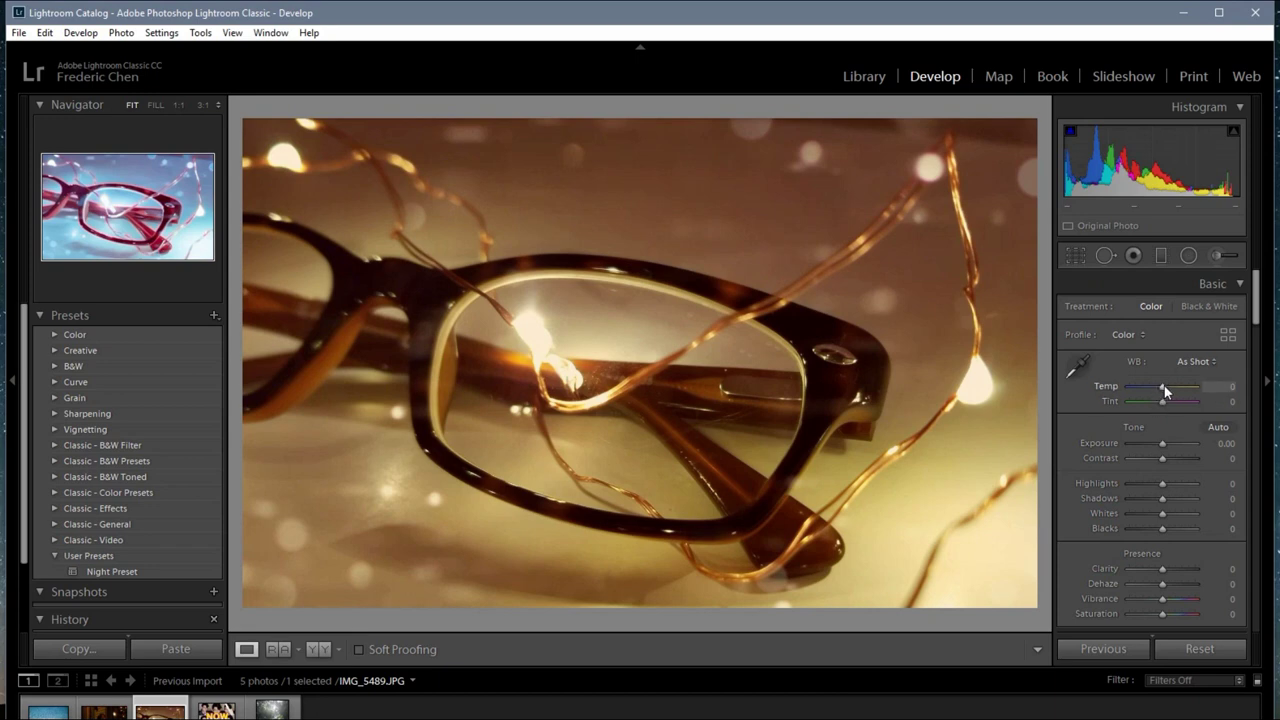
pyautogui.moveTo(1164, 385); pyautogui.dragTo(1155, 391)
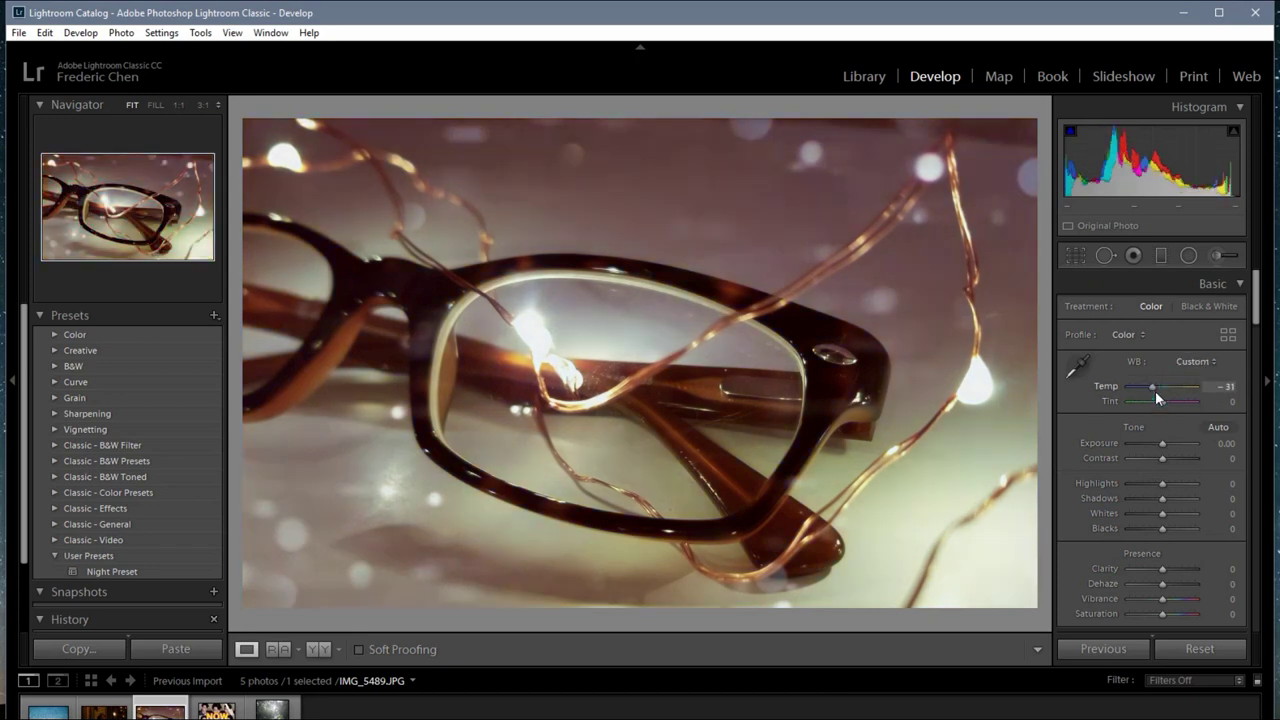
pyautogui.doubleClick(1155, 391)
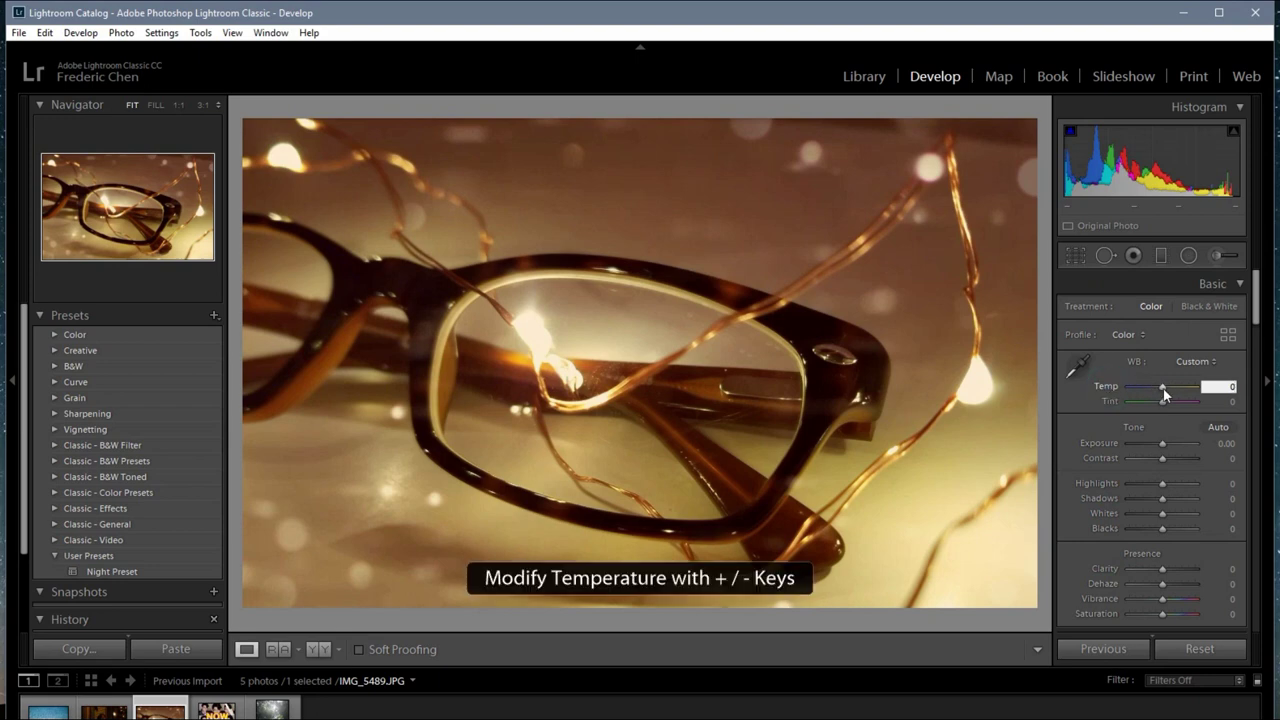
pyautogui.moveTo(1165, 393); pyautogui.dragTo(1143, 401)
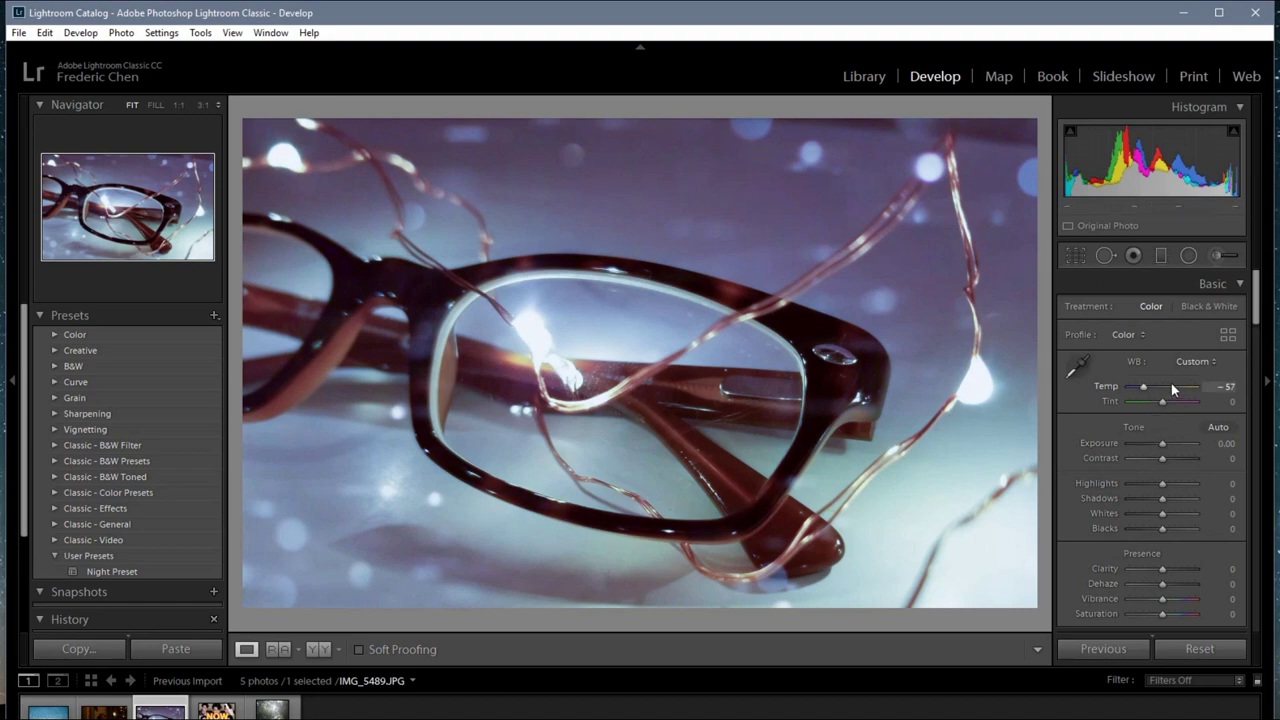
pyautogui.moveTo(1171, 383); pyautogui.dragTo(1141, 398)
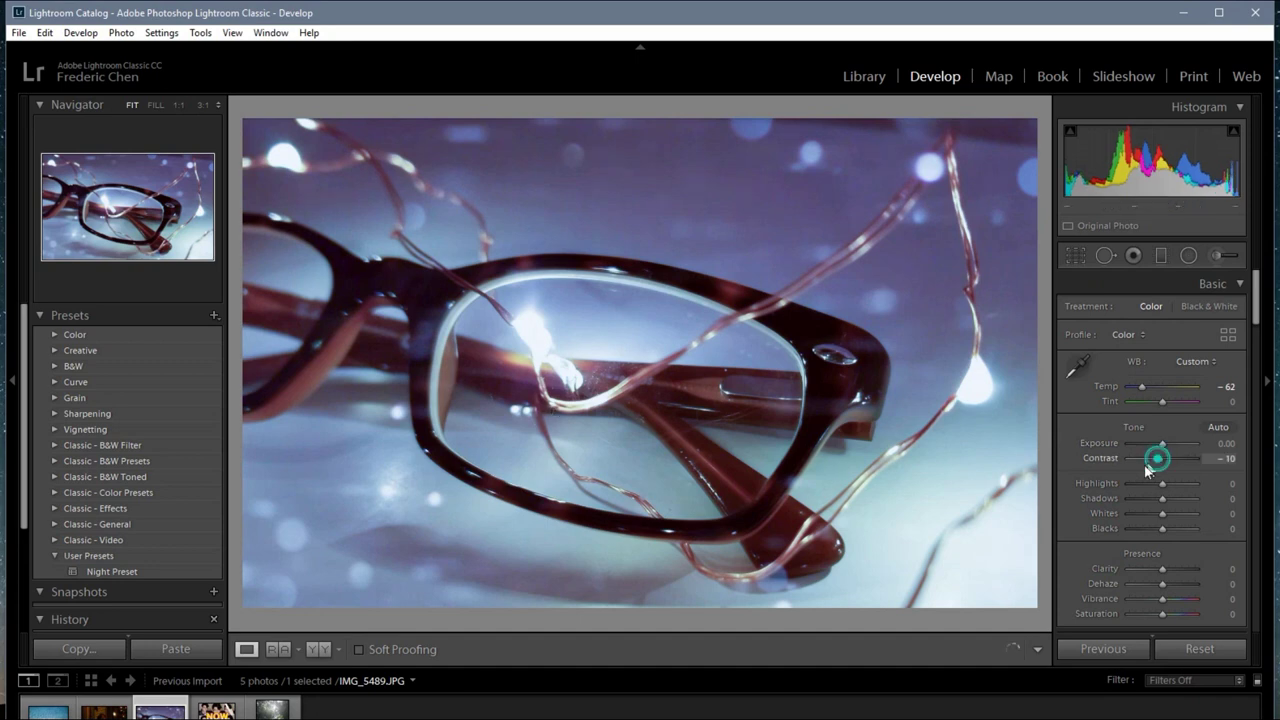
# Set Contrast -17, Highlights -45, Shadows +12, Blacks -21 and Clarity +29.
pyautogui.moveTo(1165, 457); pyautogui.dragTo(1145, 492)
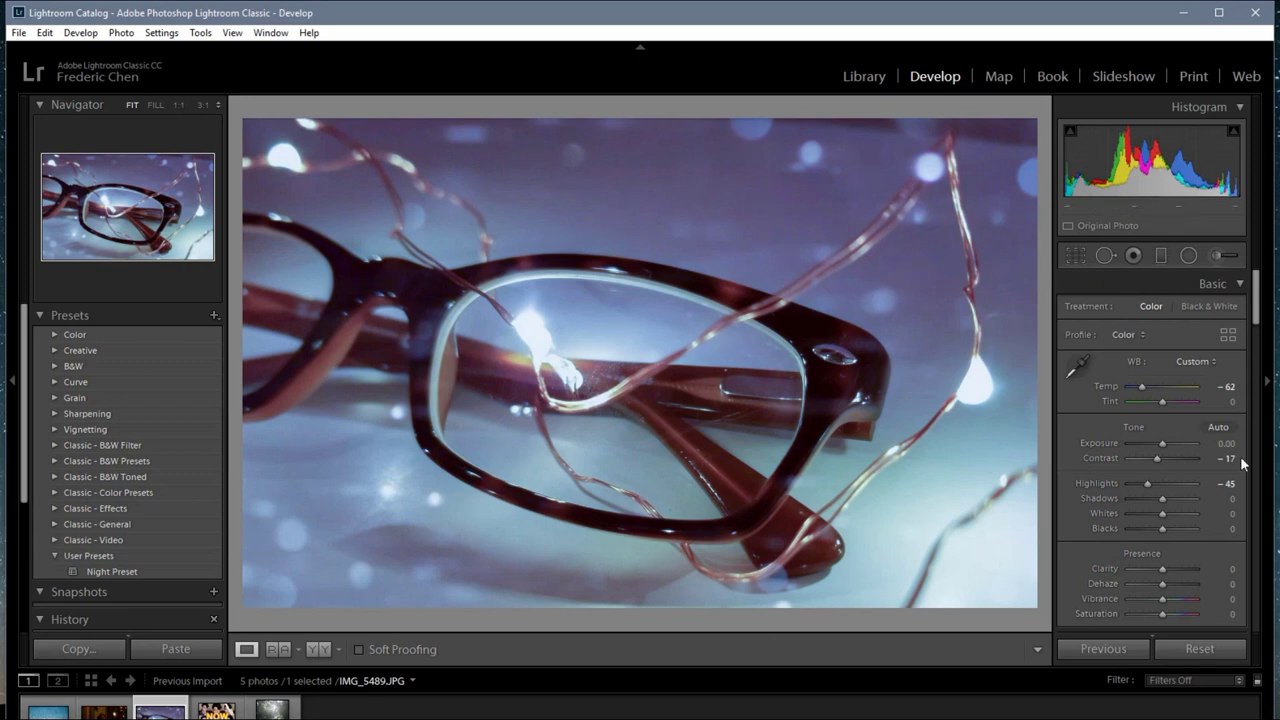
pyautogui.scroll(-2, 1189, 514)
pyautogui.moveTo(1162, 396); pyautogui.dragTo(1166, 396)
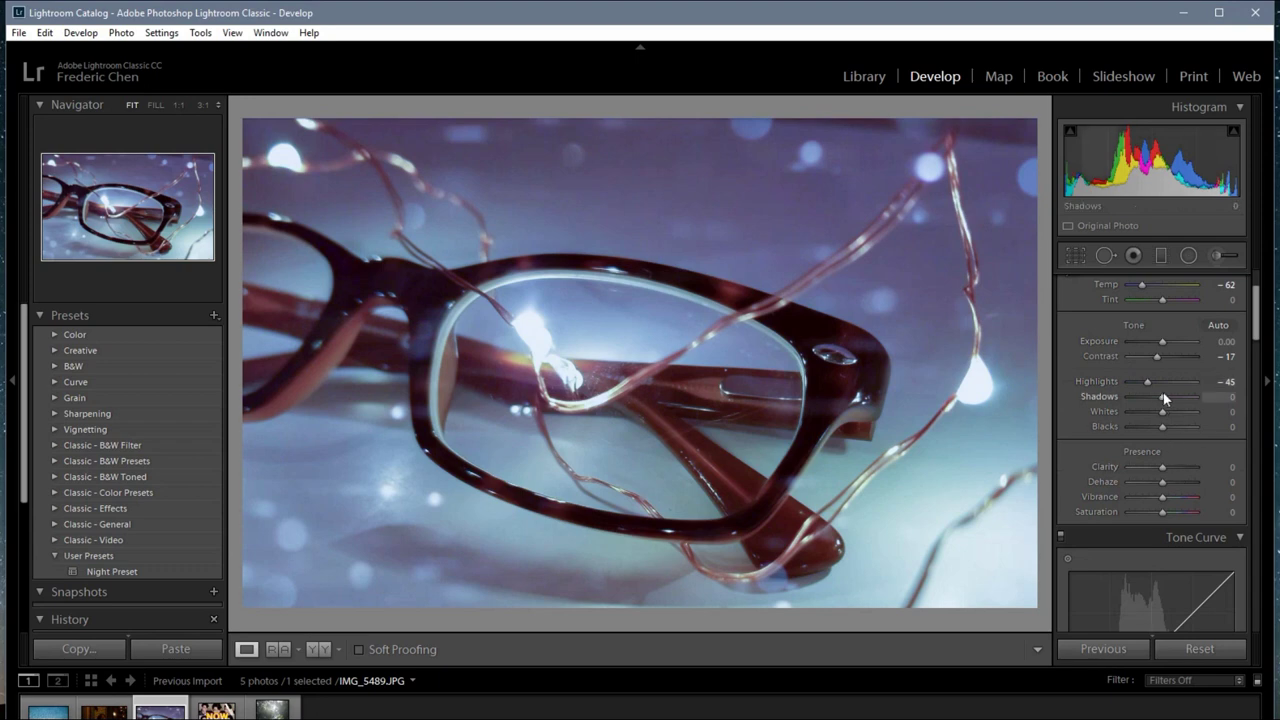
pyautogui.moveTo(1162, 466); pyautogui.dragTo(1172, 466)
pyautogui.scroll(-2, 1150, 450)
pyautogui.moveTo(1162, 323); pyautogui.dragTo(1155, 323)
pyautogui.moveTo(1162, 394); pyautogui.dragTo(1160, 411)
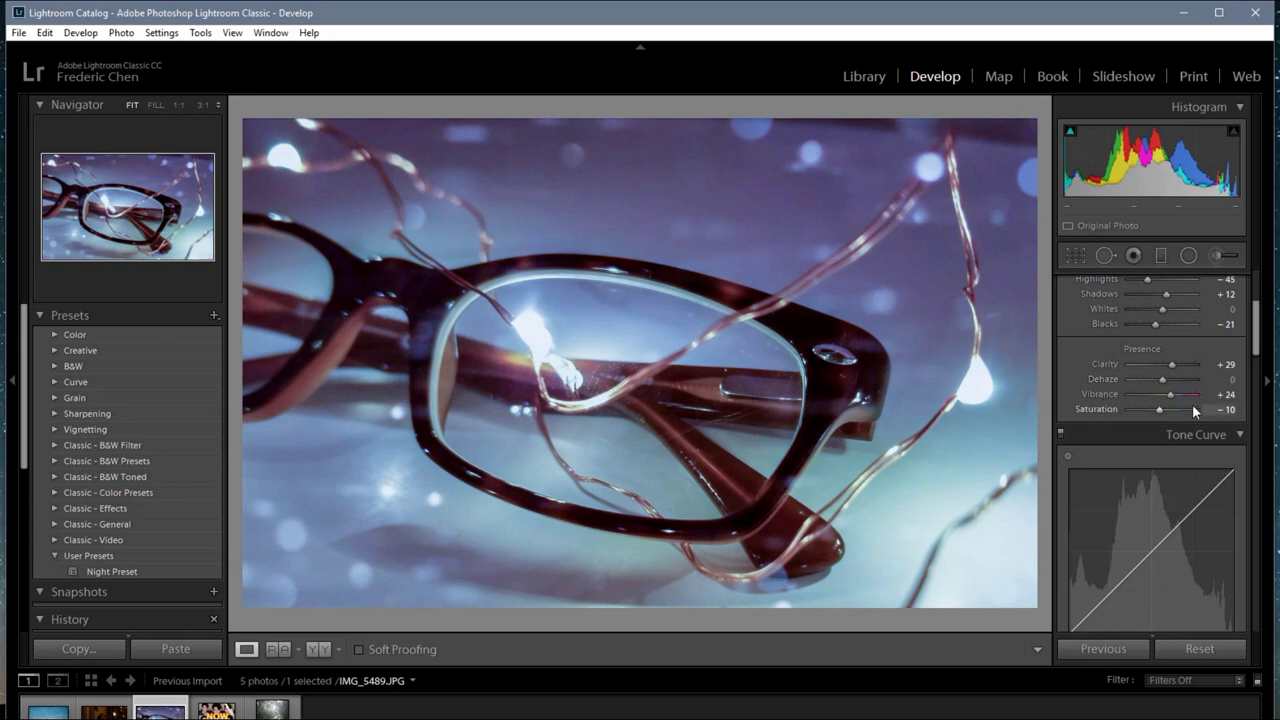
# Preview saturation extremes, then settle on Vibrance +26 and Saturation -14.
pyautogui.scroll(-2, 1213, 418)
pyautogui.scroll(-2, 1212, 420)
pyautogui.scroll(4, 1212, 434)
pyautogui.doubleClick(1103, 396)
pyautogui.press('0')
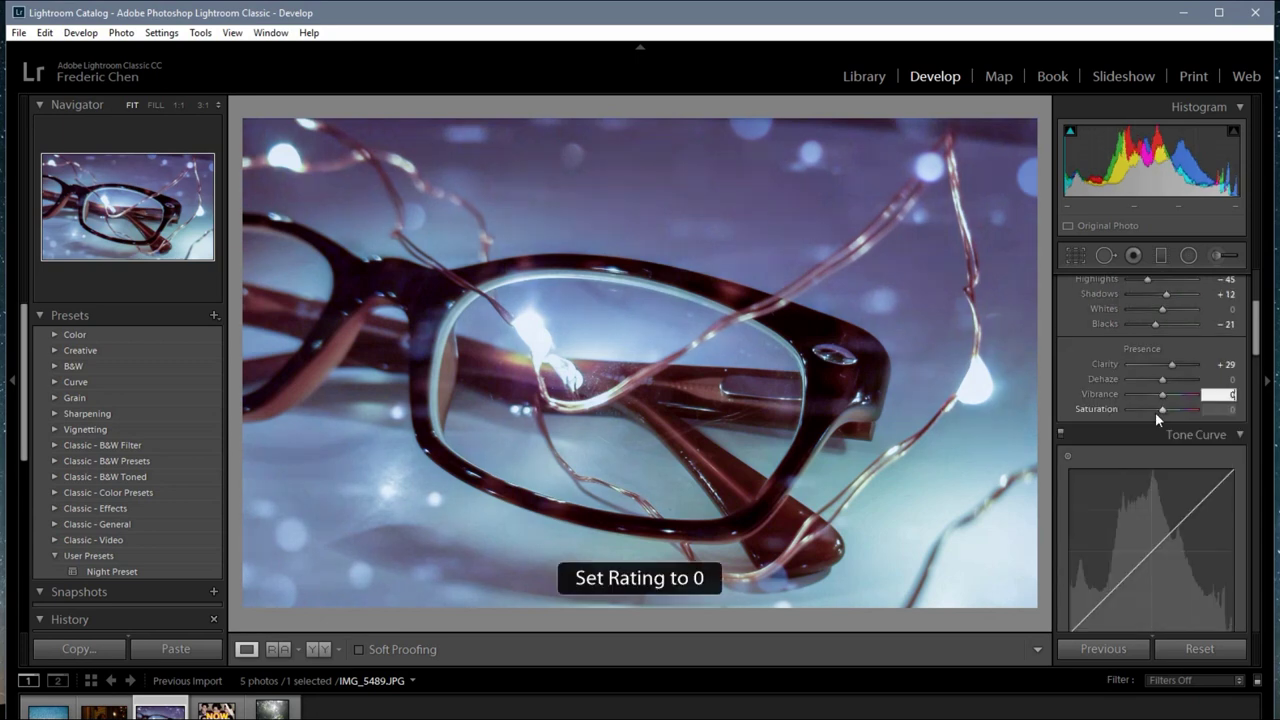
pyautogui.doubleClick(1162, 410)
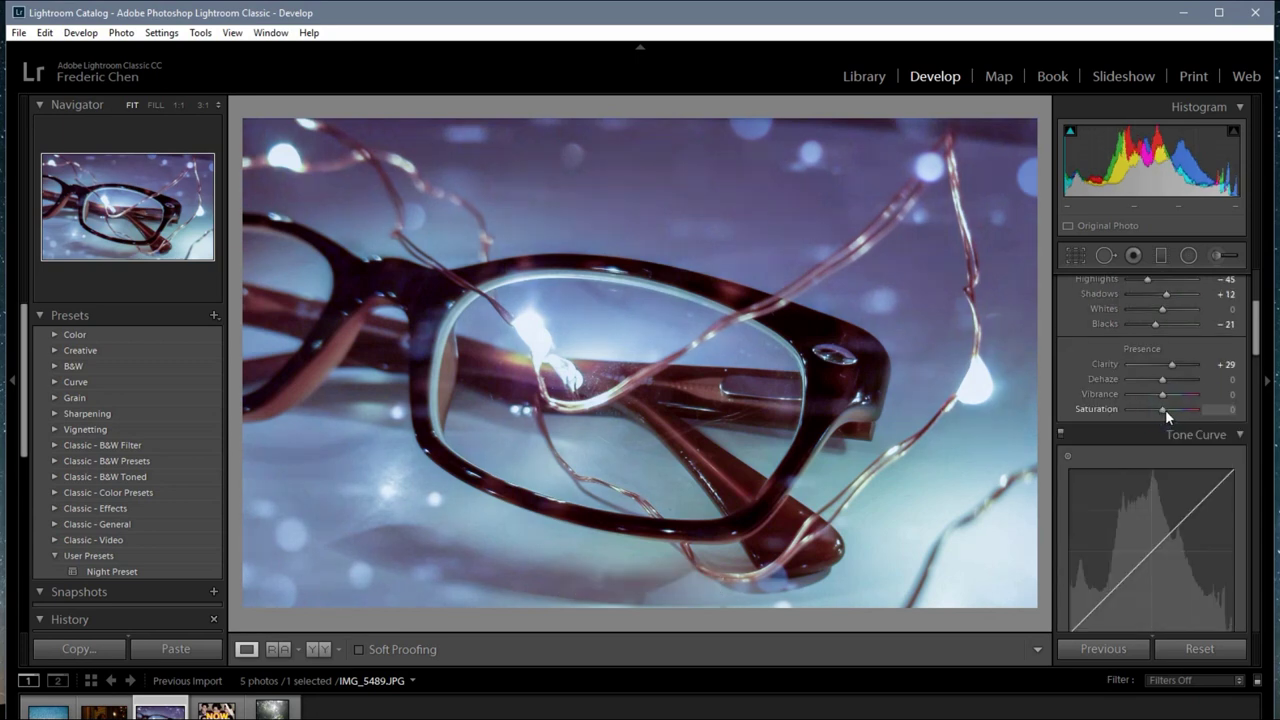
pyautogui.moveTo(1165, 409); pyautogui.dragTo(1199, 407)
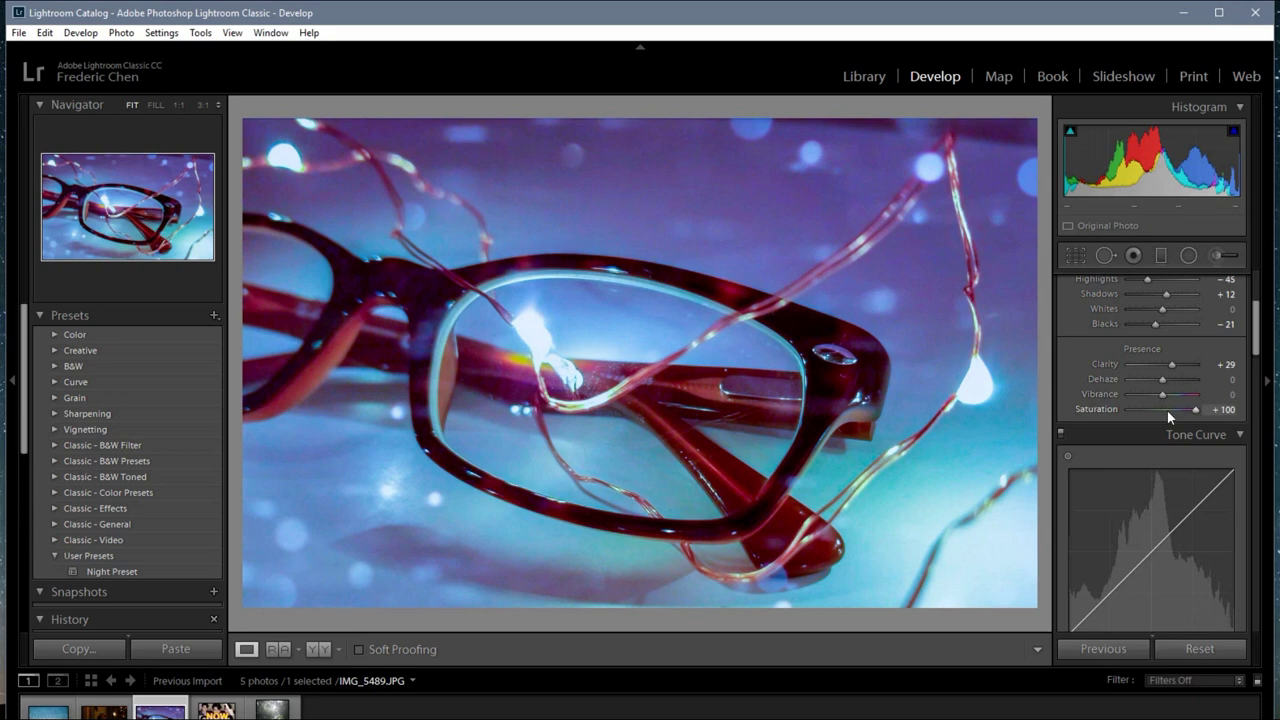
pyautogui.doubleClick(1167, 410)
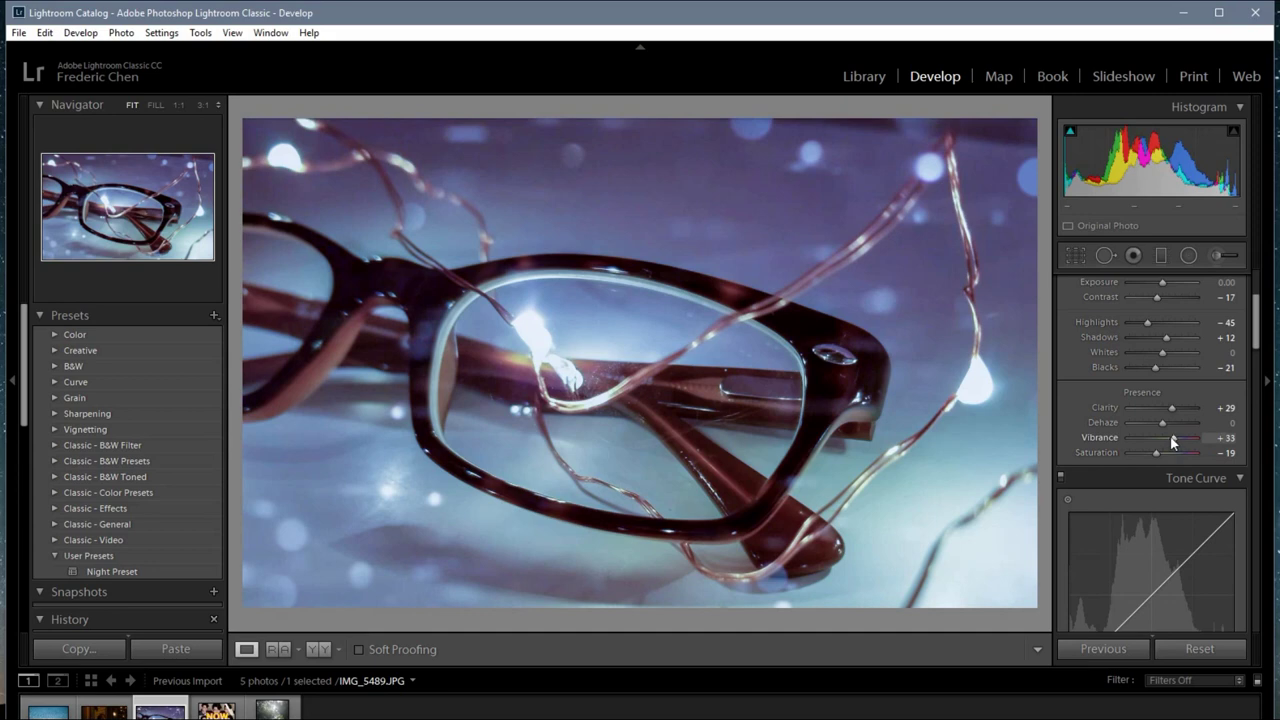
pyautogui.moveTo(1166, 442); pyautogui.dragTo(1161, 457)
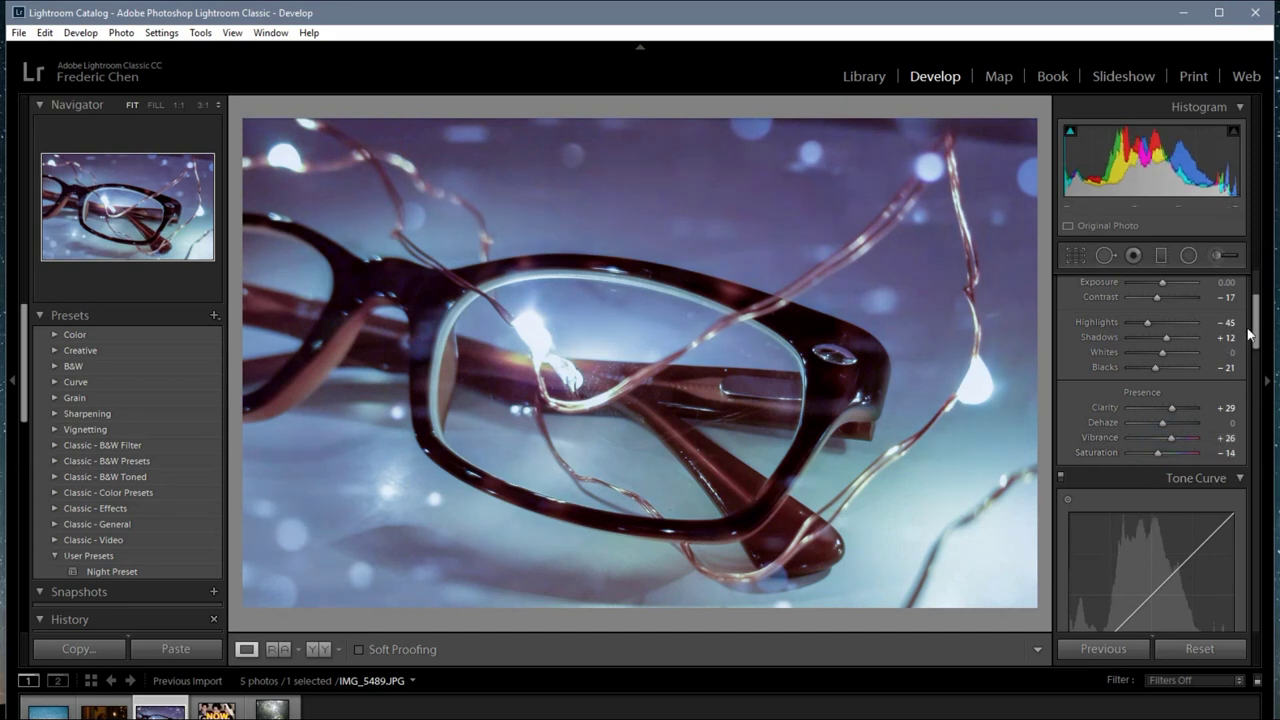
# Set Sharpening Amount 54 and Masking 100, checking the edge mask preview.
pyautogui.moveTo(1256, 320); pyautogui.dragTo(1256, 403)
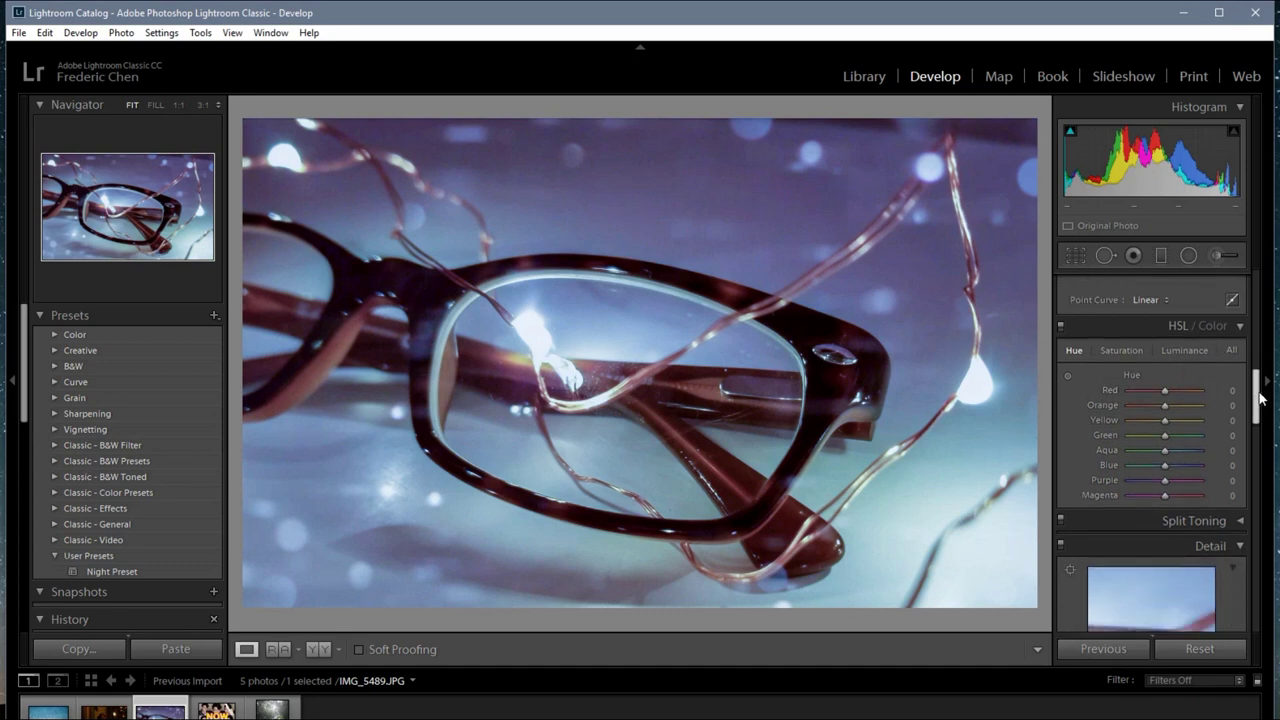
pyautogui.moveTo(1258, 398); pyautogui.dragTo(1258, 448)
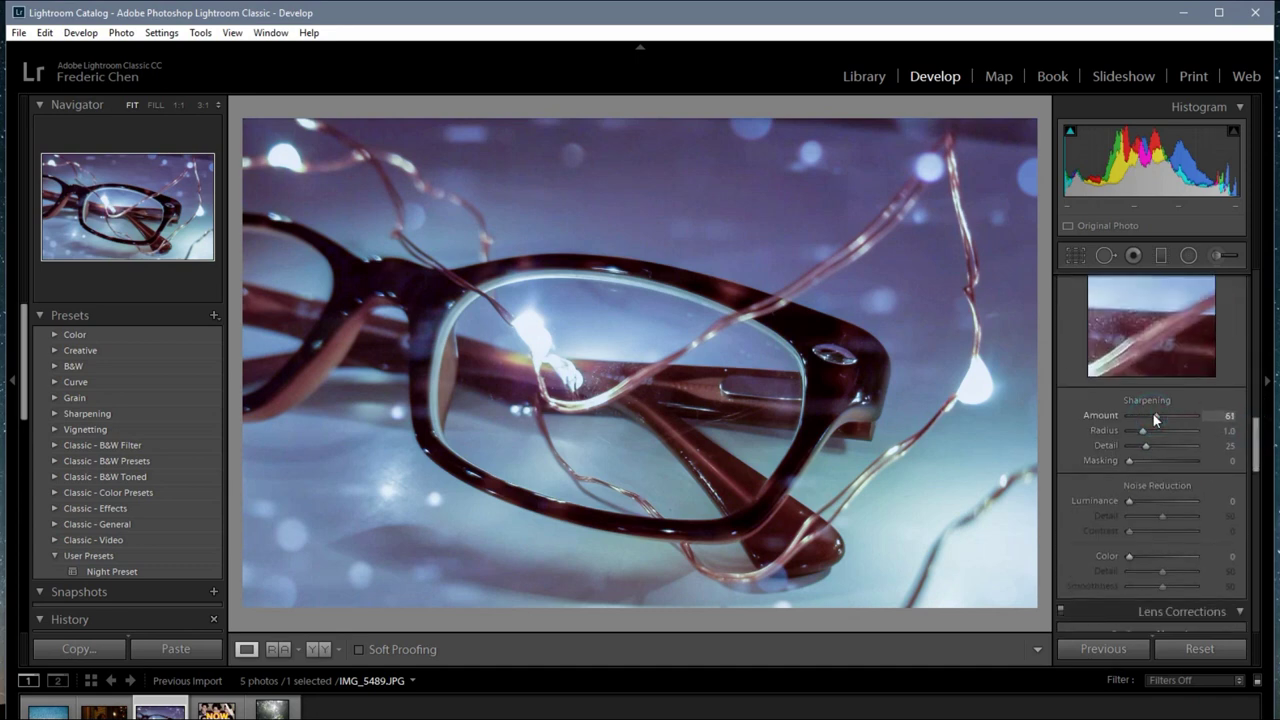
pyautogui.moveTo(1153, 414); pyautogui.dragTo(1150, 414)
pyautogui.moveTo(1145, 463); pyautogui.dragTo(1194, 461)
pyautogui.moveTo(1196, 460); pyautogui.dragTo(1202, 463)
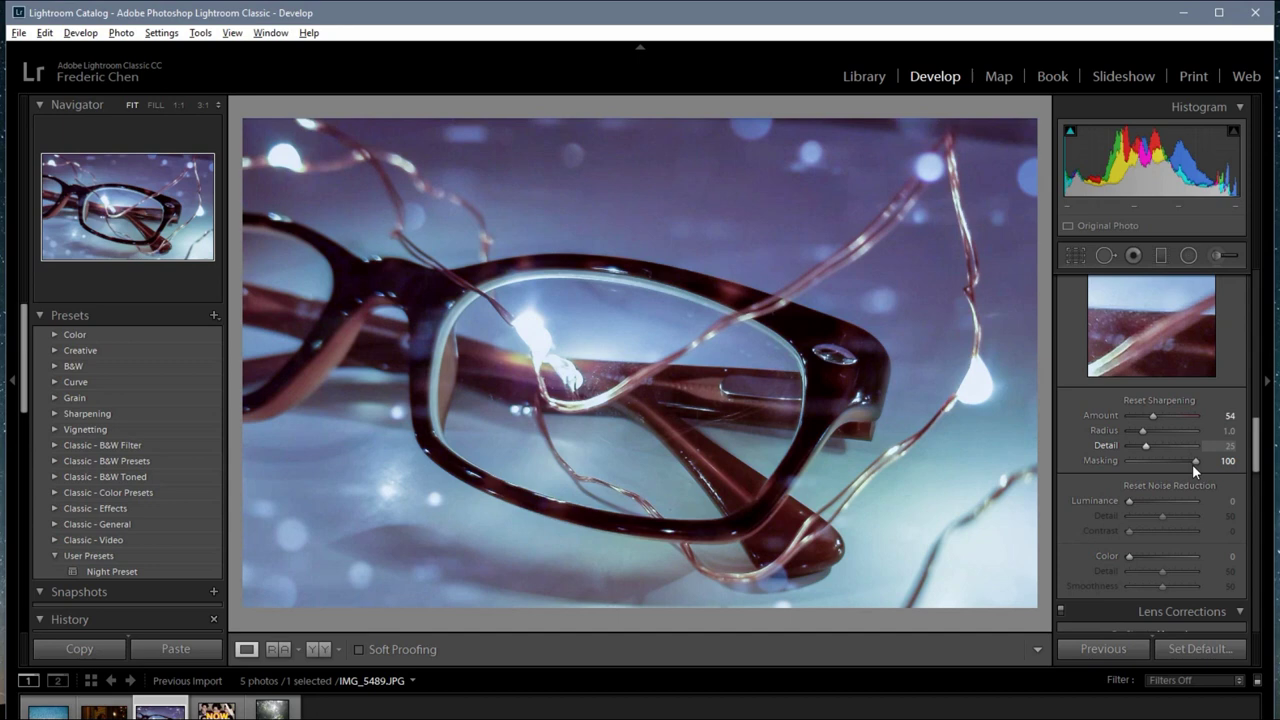
pyautogui.keyDown('alt'); pyautogui.click(1198, 461); pyautogui.keyUp('alt')
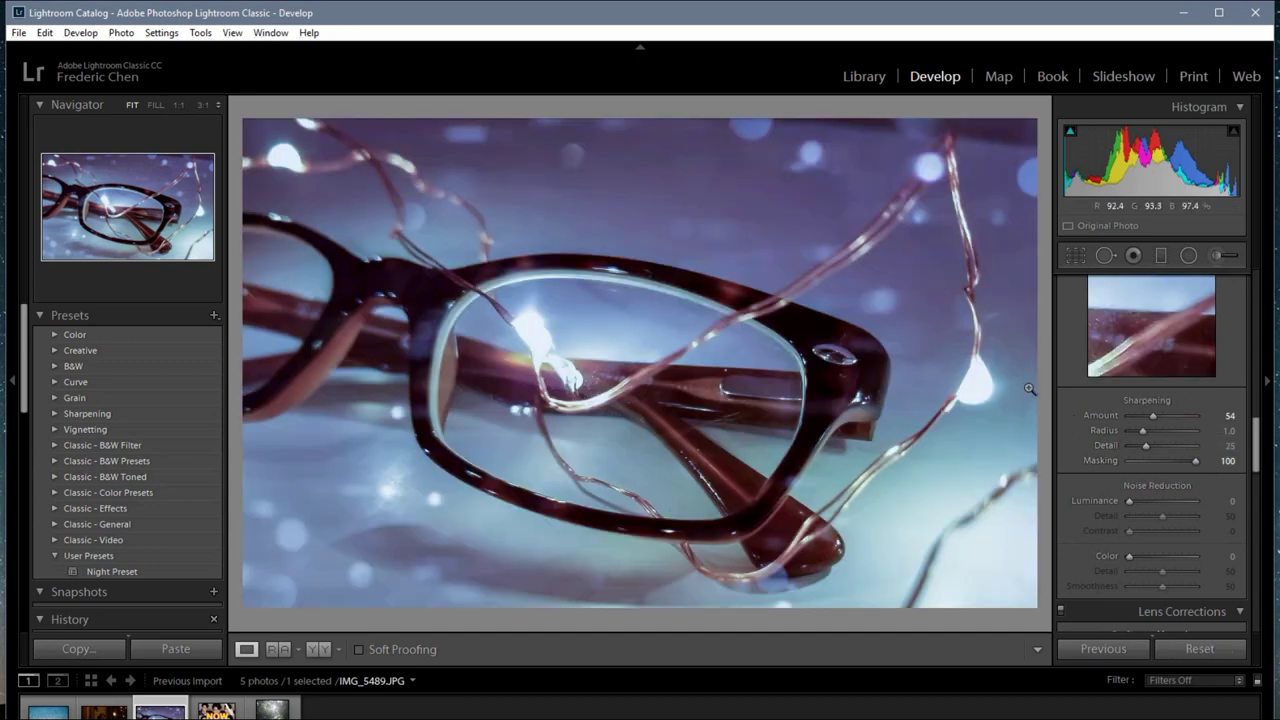
# Set Calibration Green Primary Hue to -52 and Blue Primary Hue to -14.
pyautogui.moveTo(1257, 440); pyautogui.dragTo(1257, 605)
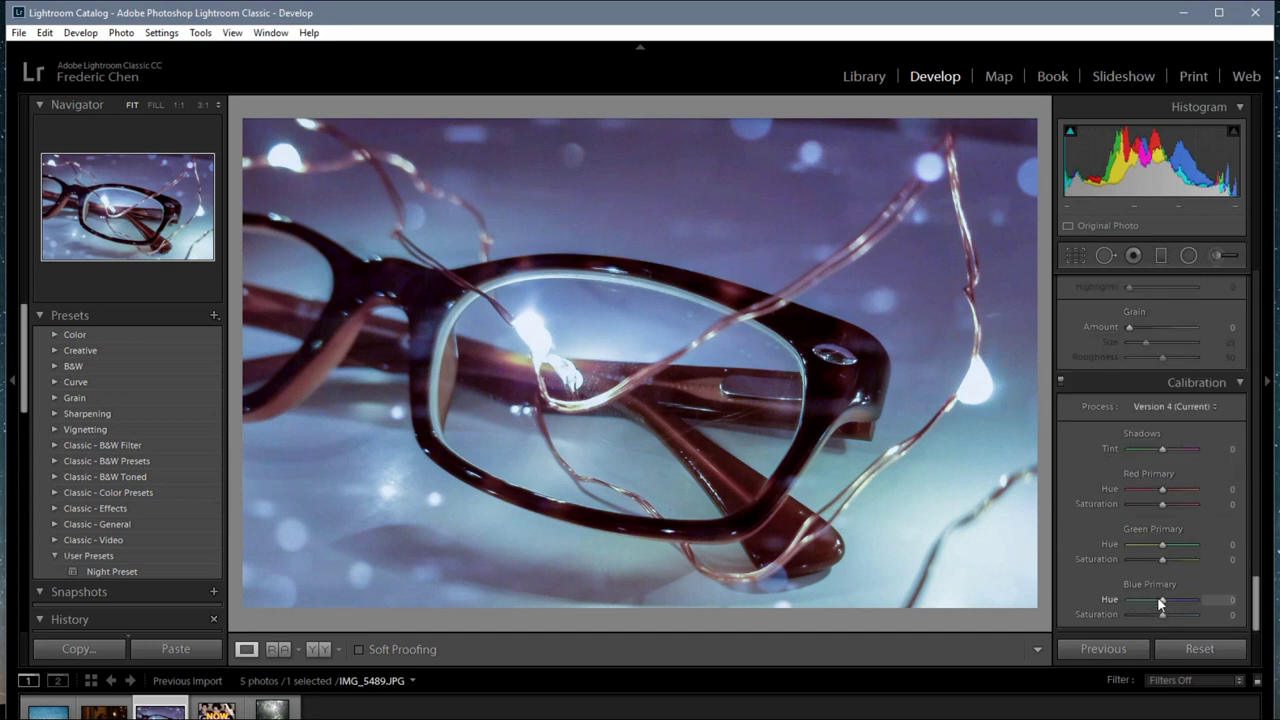
pyautogui.moveTo(1161, 600); pyautogui.dragTo(1154, 600)
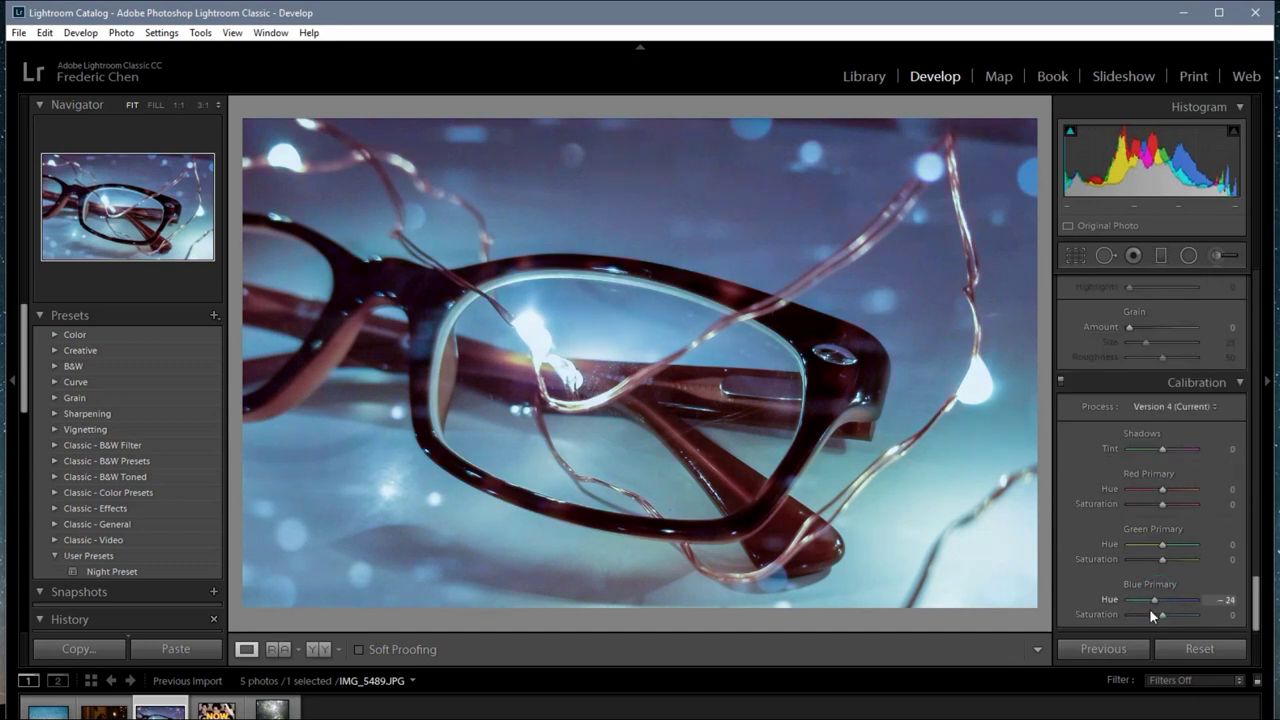
pyautogui.moveTo(1151, 611); pyautogui.dragTo(1153, 610)
pyautogui.moveTo(1162, 544)
pyautogui.mouseDown()
pyautogui.moveTo(1134, 552)
pyautogui.moveTo(1144, 549)
pyautogui.mouseUp()
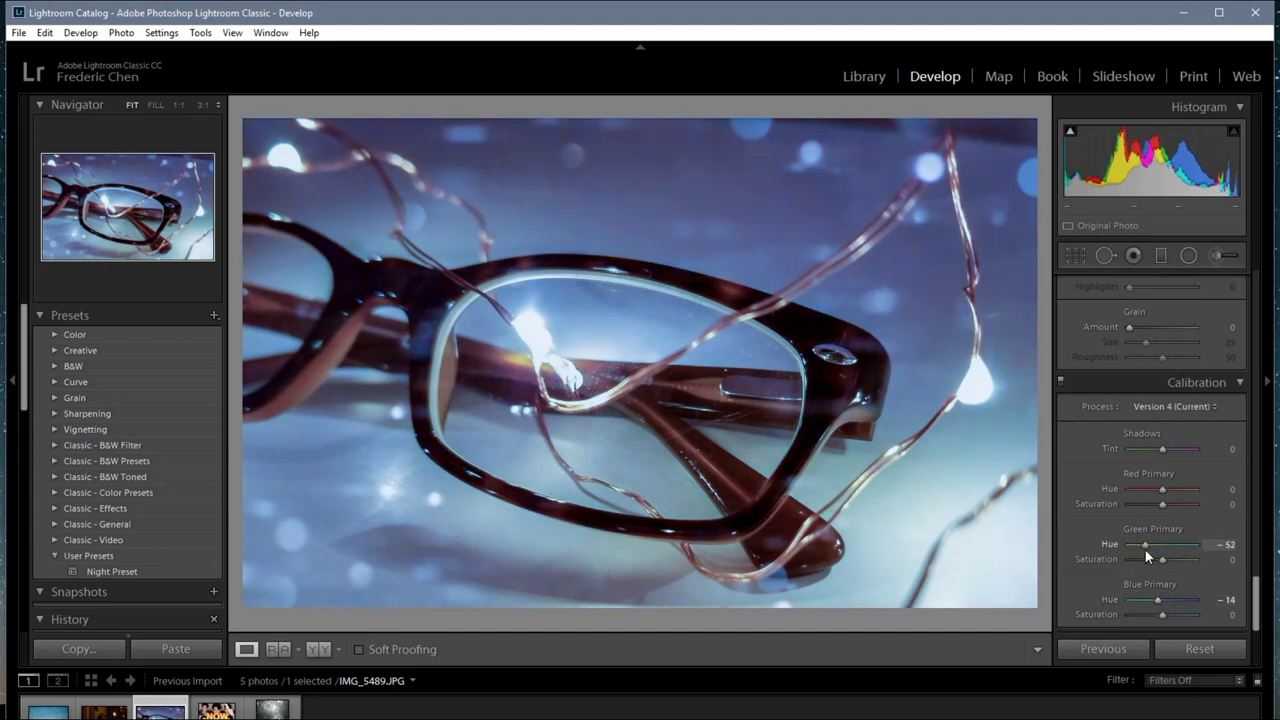
pyautogui.hotkey('shift', 'Tab')
pyautogui.hotkey('shift', 'Tab')
# Zoom in on the grainy background and raise luminance noise reduction to 51.
pyautogui.scroll(3, 1205, 478)
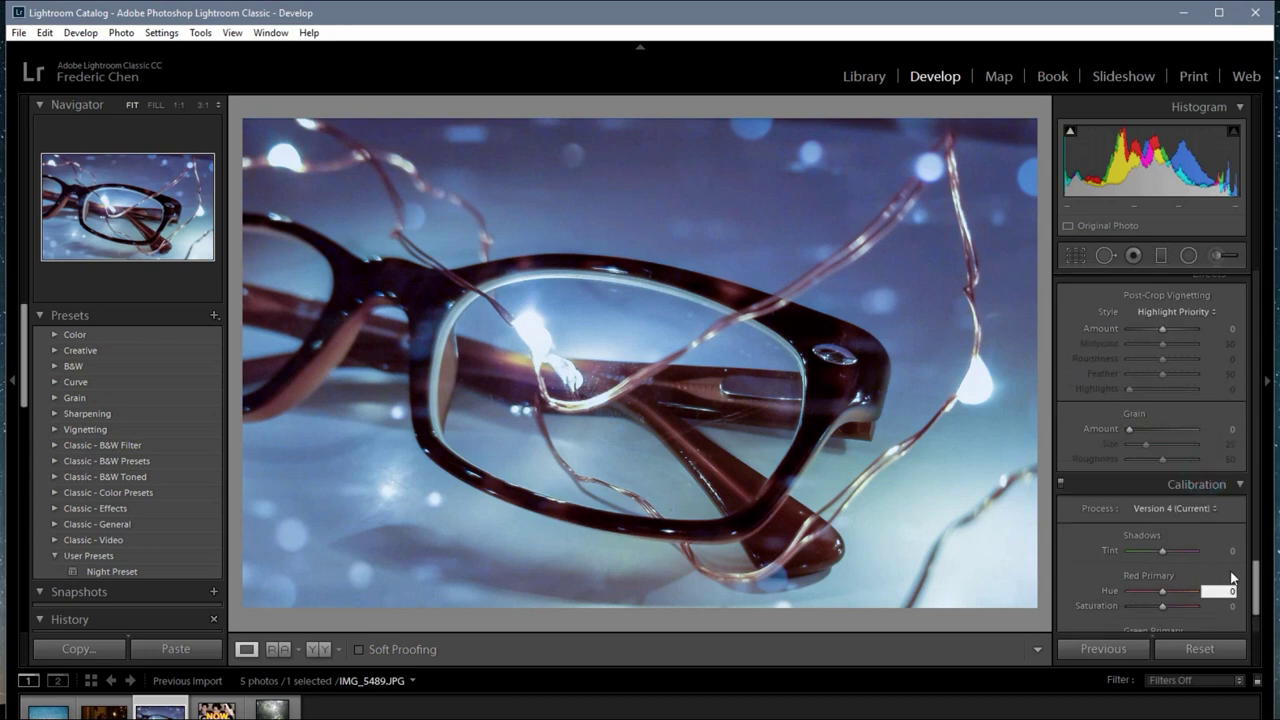
pyautogui.scroll(3, 1166, 516)
pyautogui.scroll(3, 1188, 489)
pyautogui.scroll(3, 1189, 487)
pyautogui.scroll(3, 1189, 487)
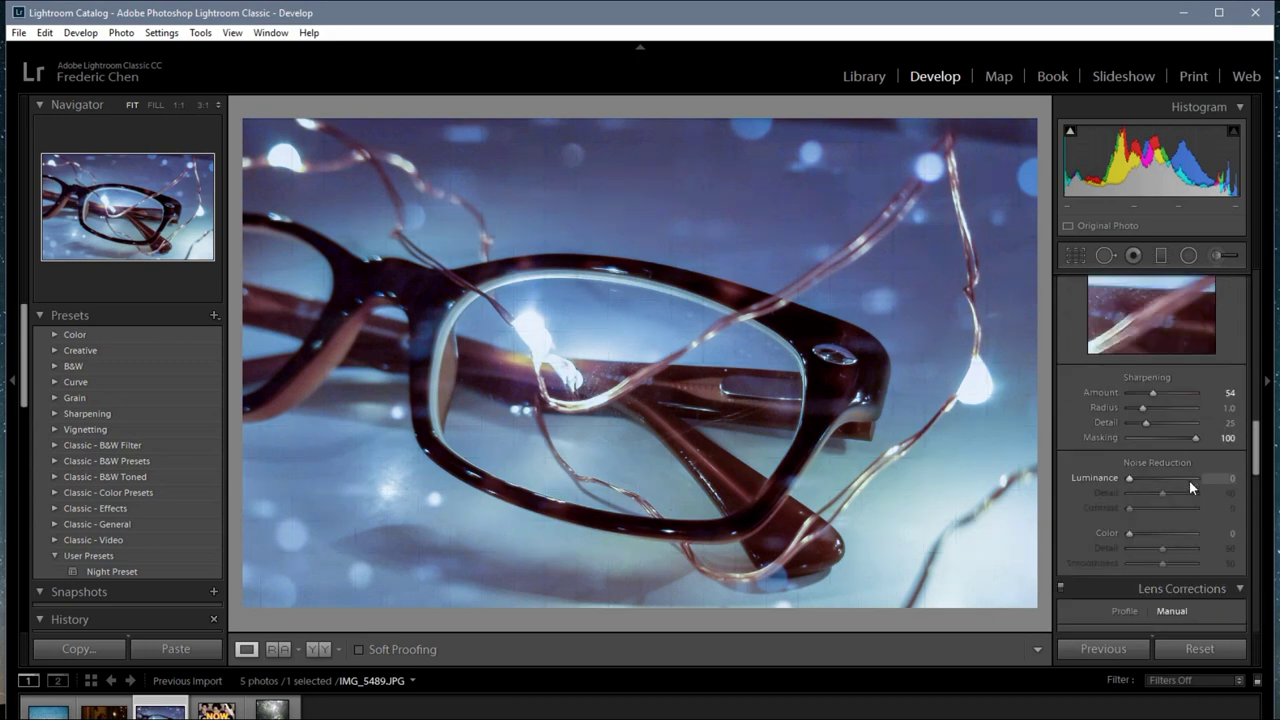
pyautogui.click(567, 397)
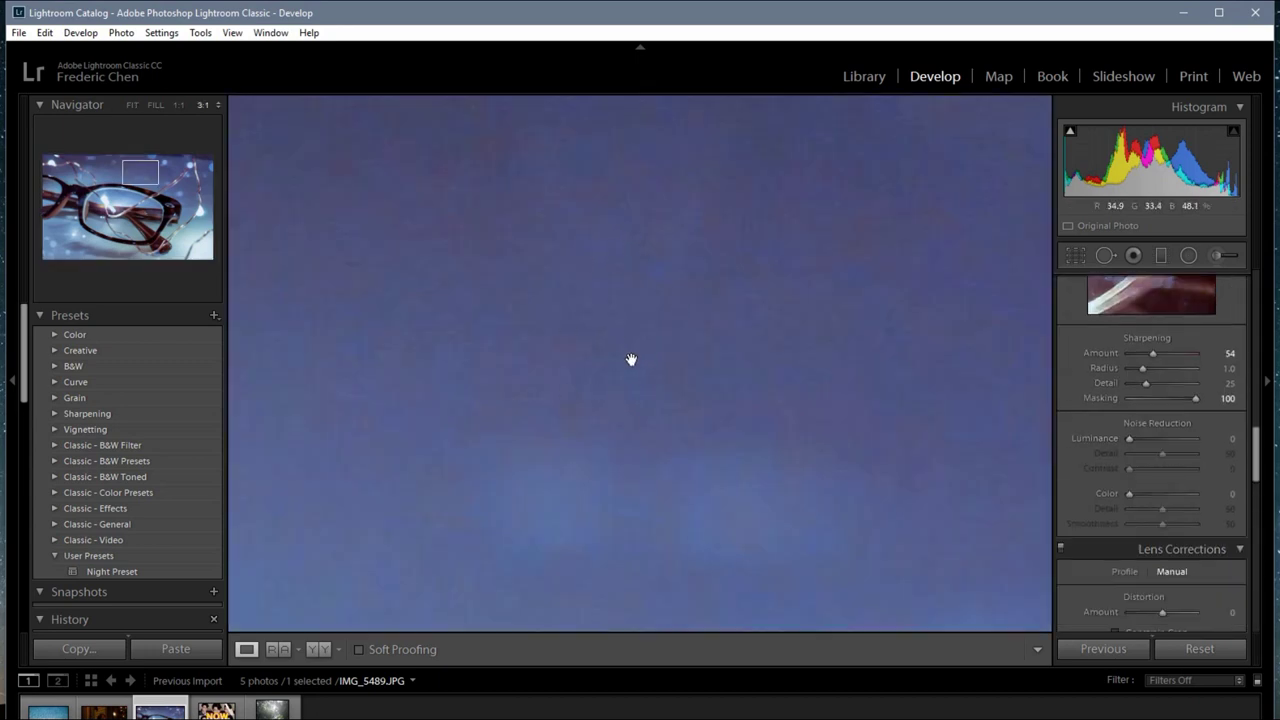
pyautogui.click(1136, 438)
pyautogui.moveTo(1142, 437); pyautogui.dragTo(1158, 440)
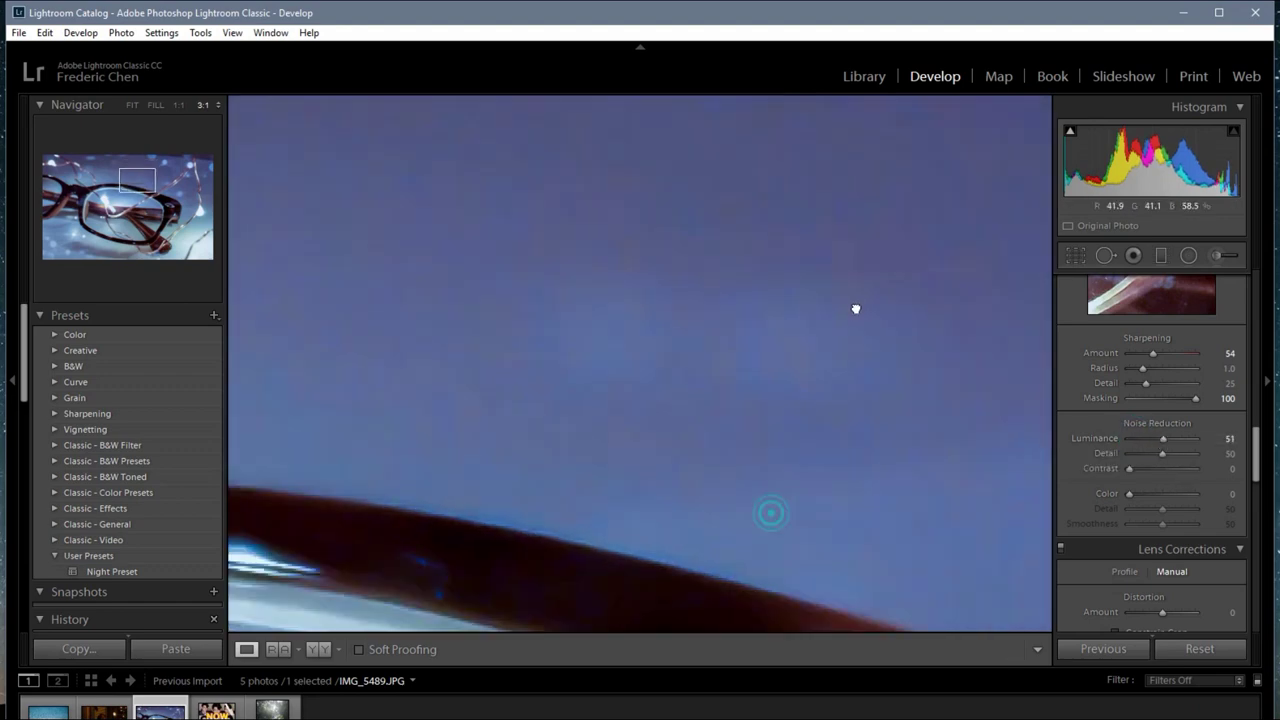
pyautogui.moveTo(854, 306); pyautogui.dragTo(837, 255)
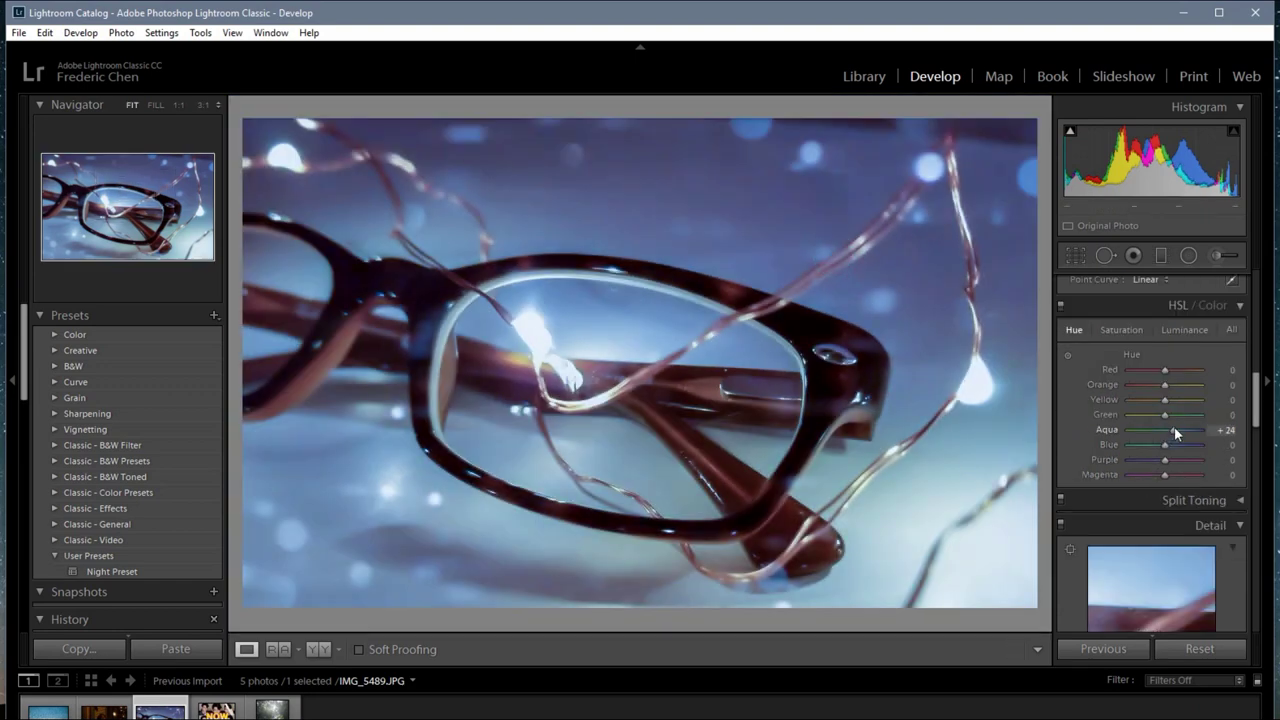
# Shift the Aqua hue to +100 and brighten Blue luminance to +22.
pyautogui.moveTo(1174, 426)
pyautogui.mouseDown()
pyautogui.moveTo(1212, 436)
pyautogui.moveTo(1146, 414)
pyautogui.moveTo(1196, 445)
pyautogui.moveTo(1166, 455)
pyautogui.mouseUp()
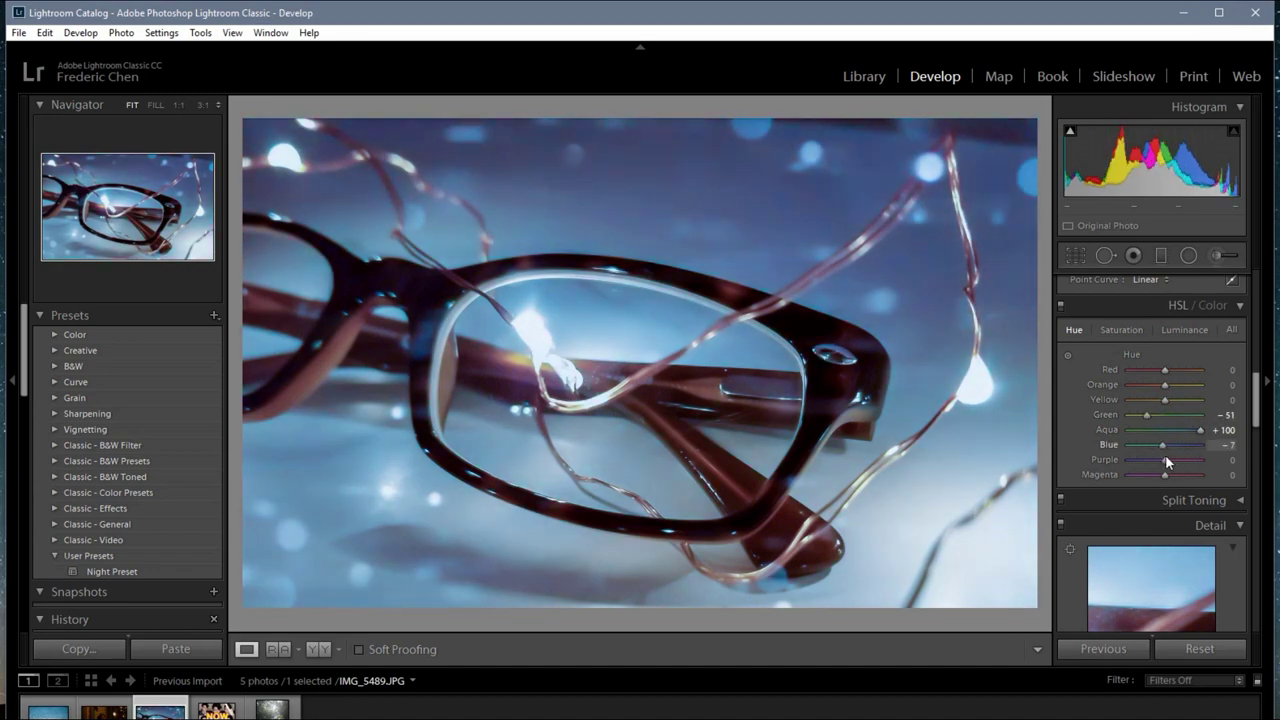
pyautogui.click(1166, 330)
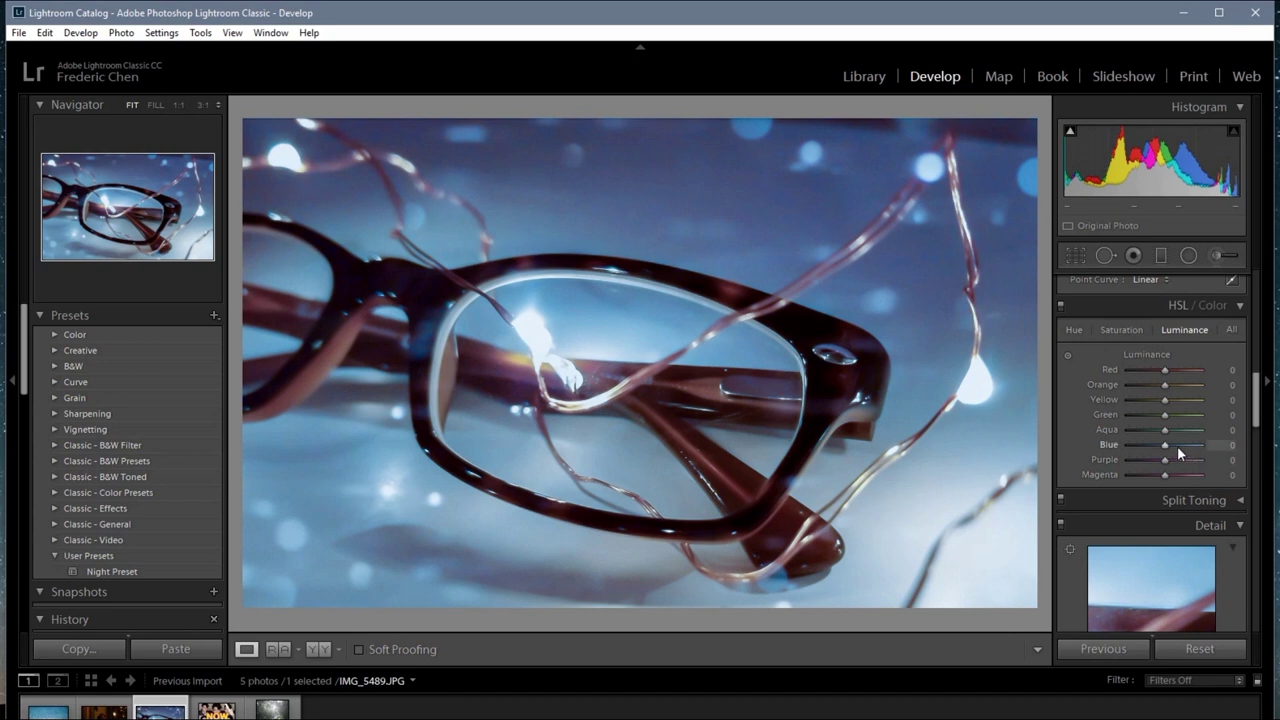
pyautogui.moveTo(1177, 446); pyautogui.dragTo(1168, 448)
pyautogui.scroll(5, 1107, 403)
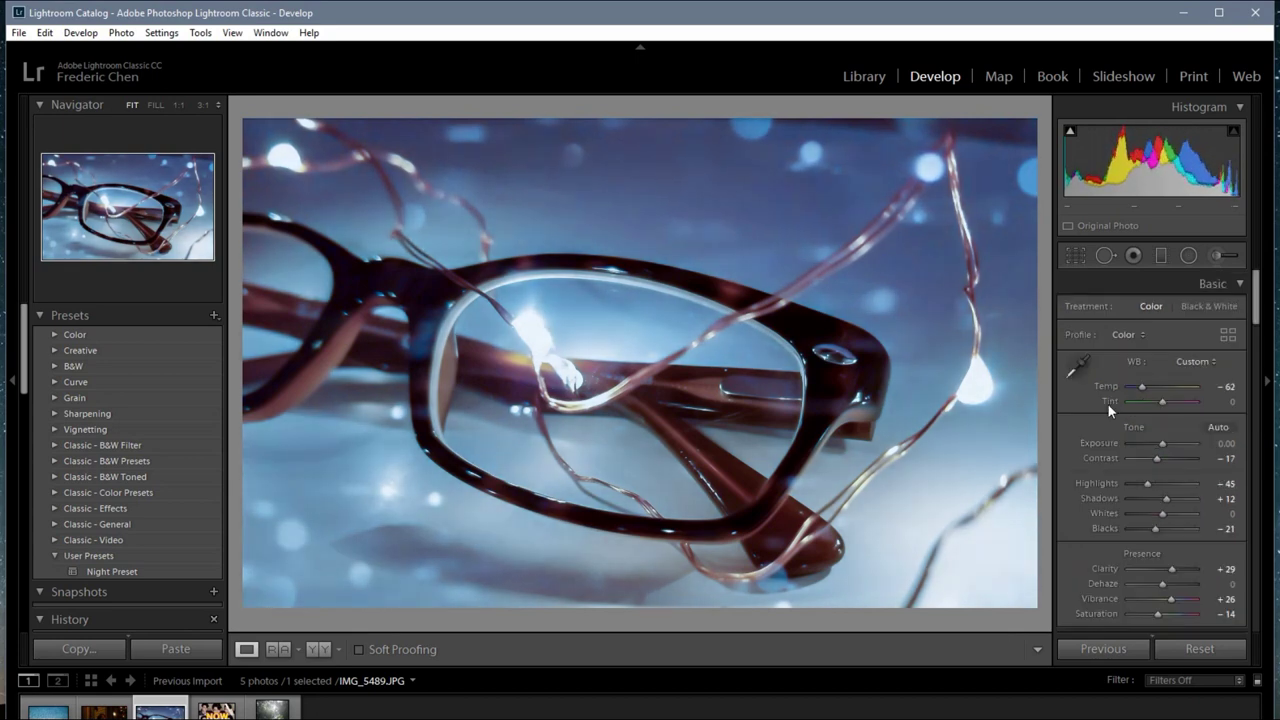
# Compare the glasses photo before and after, then advance to the music collage.
pyautogui.press('\\')
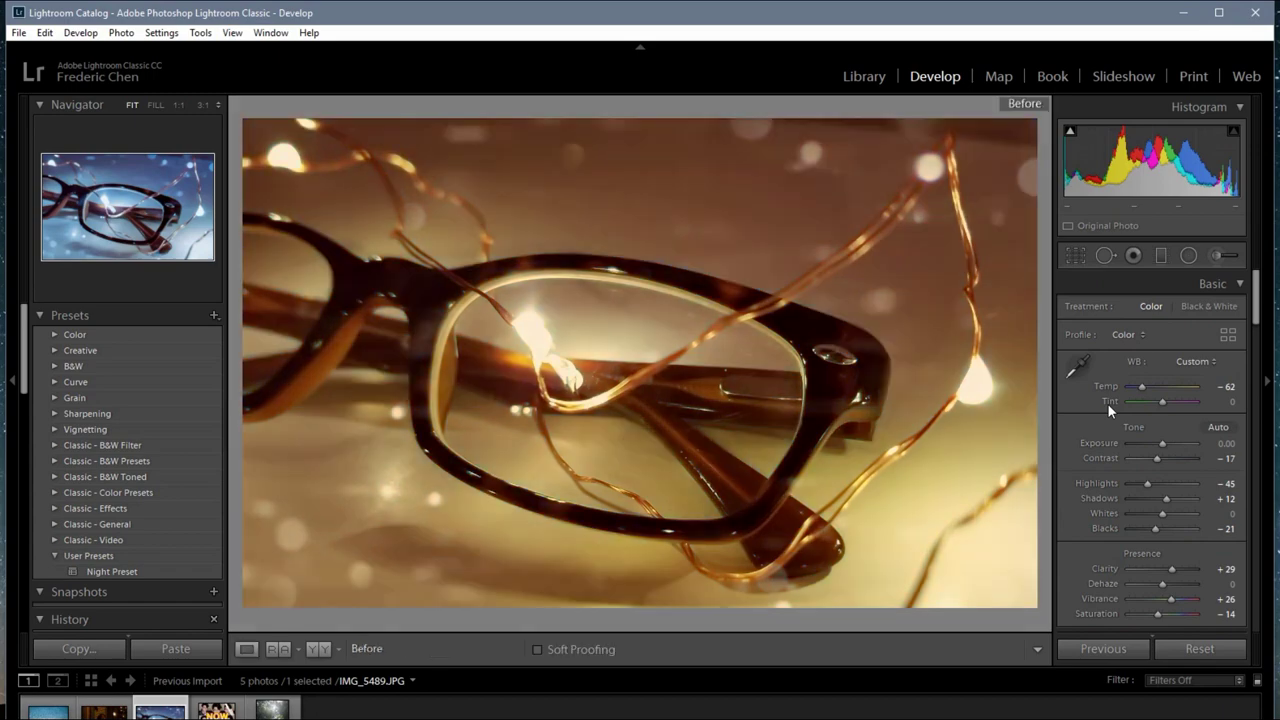
pyautogui.press('\\')
pyautogui.press('\\')
pyautogui.press('\\')
pyautogui.press('\\')
pyautogui.press('\\')
pyautogui.press('Right')
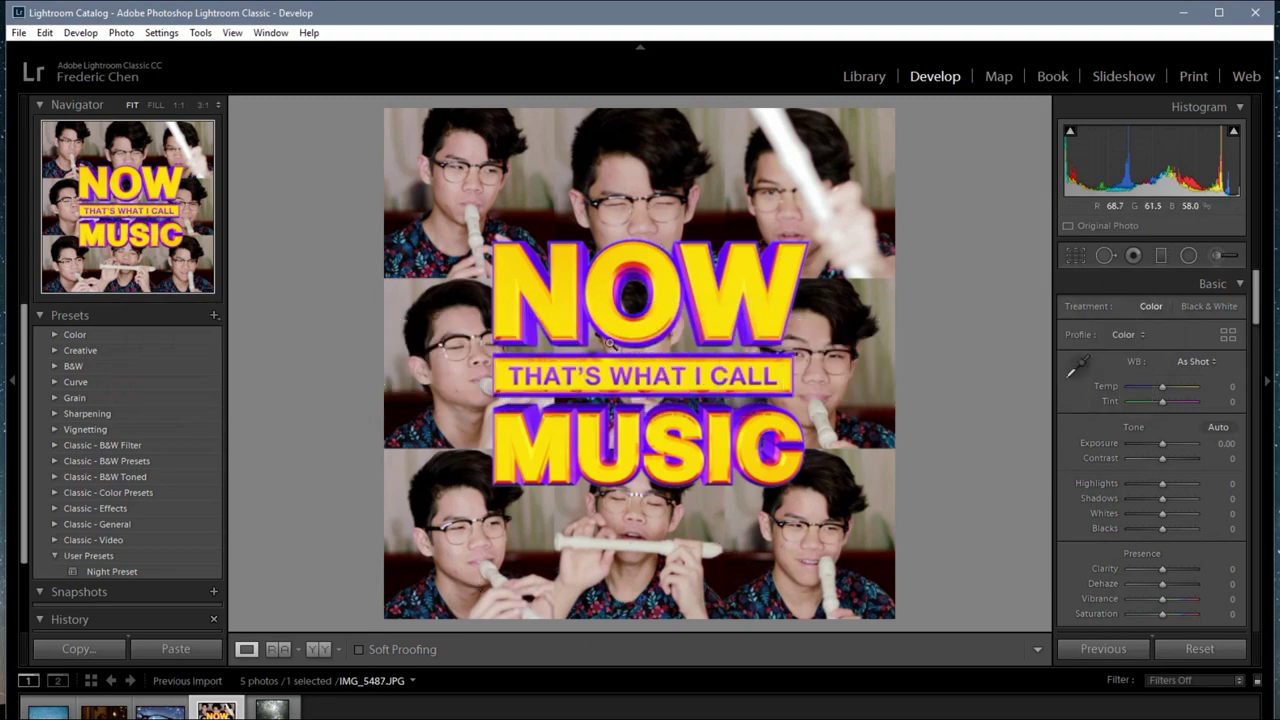
# Zoom in and heal the cheek blemish with Spot Removal.
pyautogui.click(444, 566)
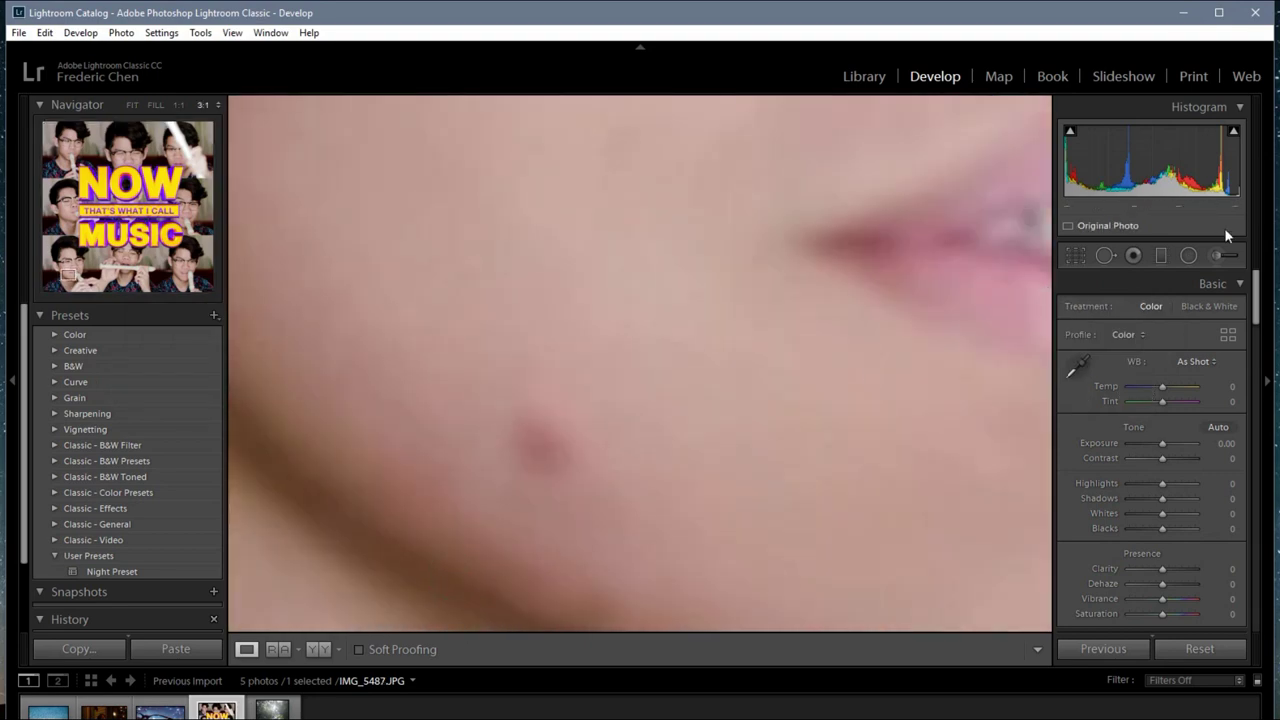
pyautogui.click(1216, 256)
pyautogui.click(1104, 256)
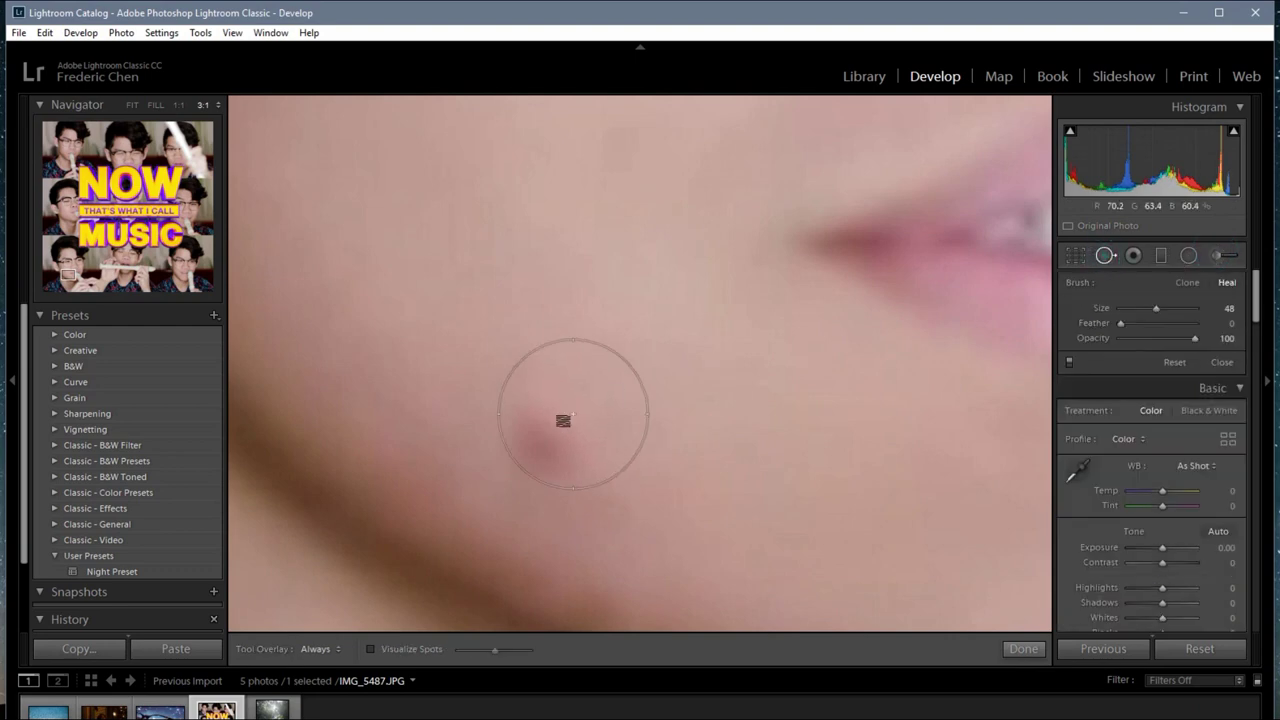
pyautogui.click(548, 430)
pyautogui.click(1020, 650)
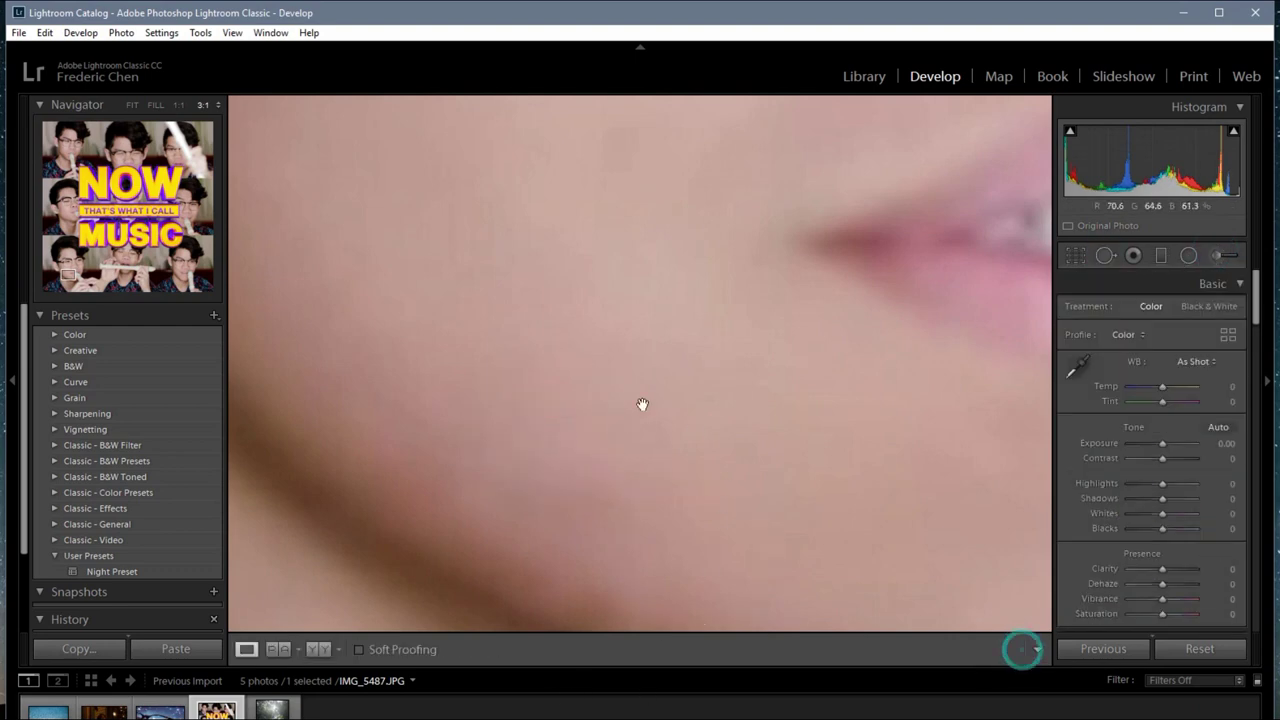
pyautogui.press('q')
# Clone out the remaining blemishes near the lips and mouth, then advance to the forest photo.
pyautogui.click(652, 492)
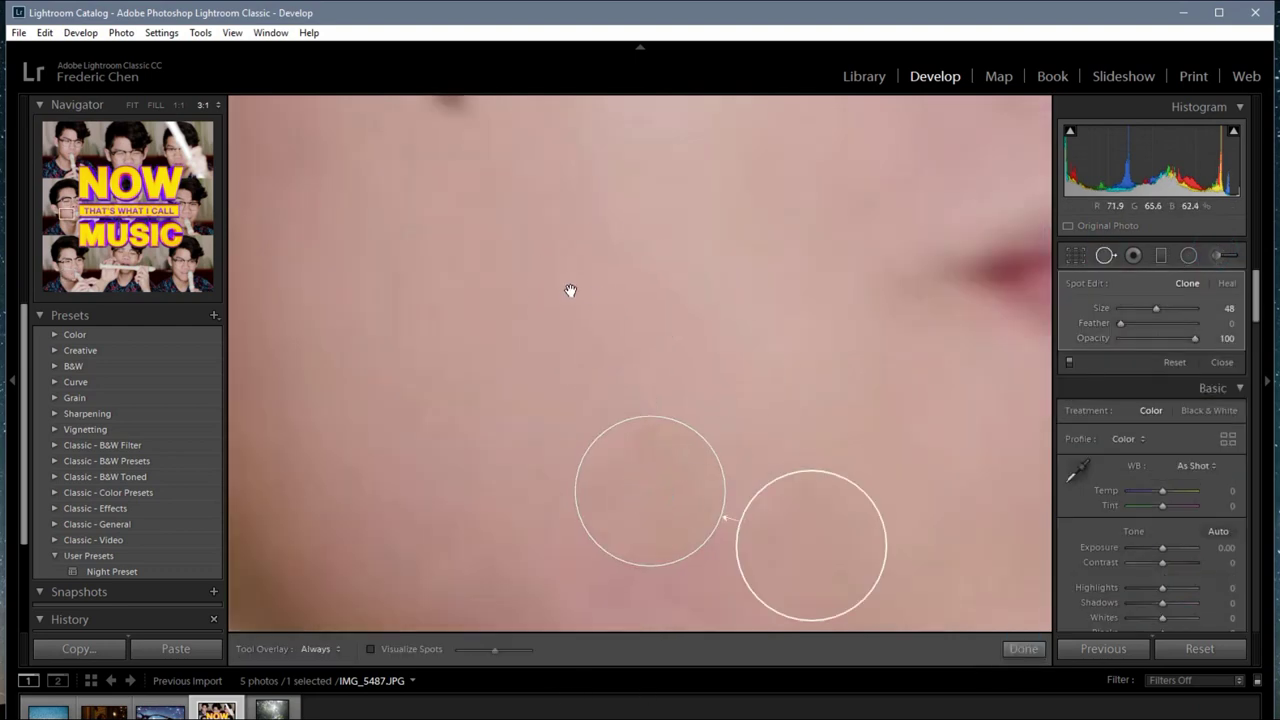
pyautogui.scroll(-5, 600, 300)
pyautogui.click(609, 282)
pyautogui.hotkey('ctrl', '-')
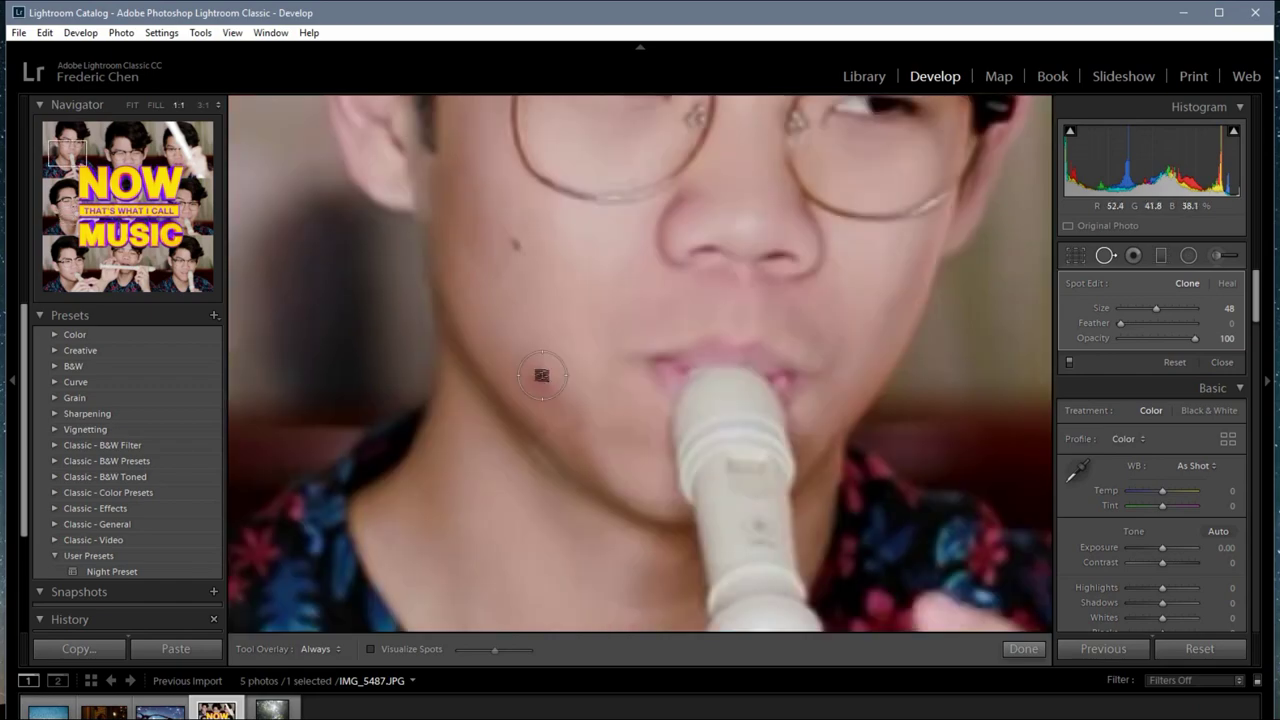
pyautogui.hotkey('ctrl', '=')
pyautogui.click(500, 336)
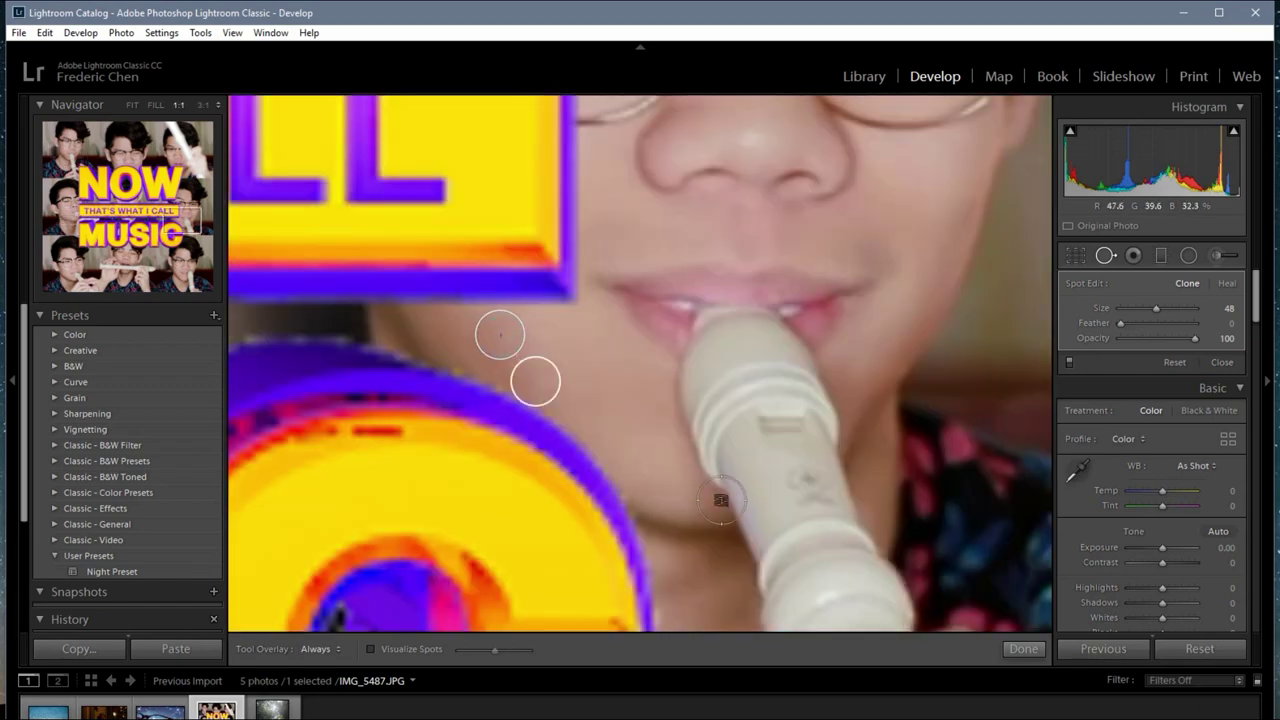
pyautogui.hotkey('ctrl', '-')
pyautogui.hotkey('ctrl', '-')
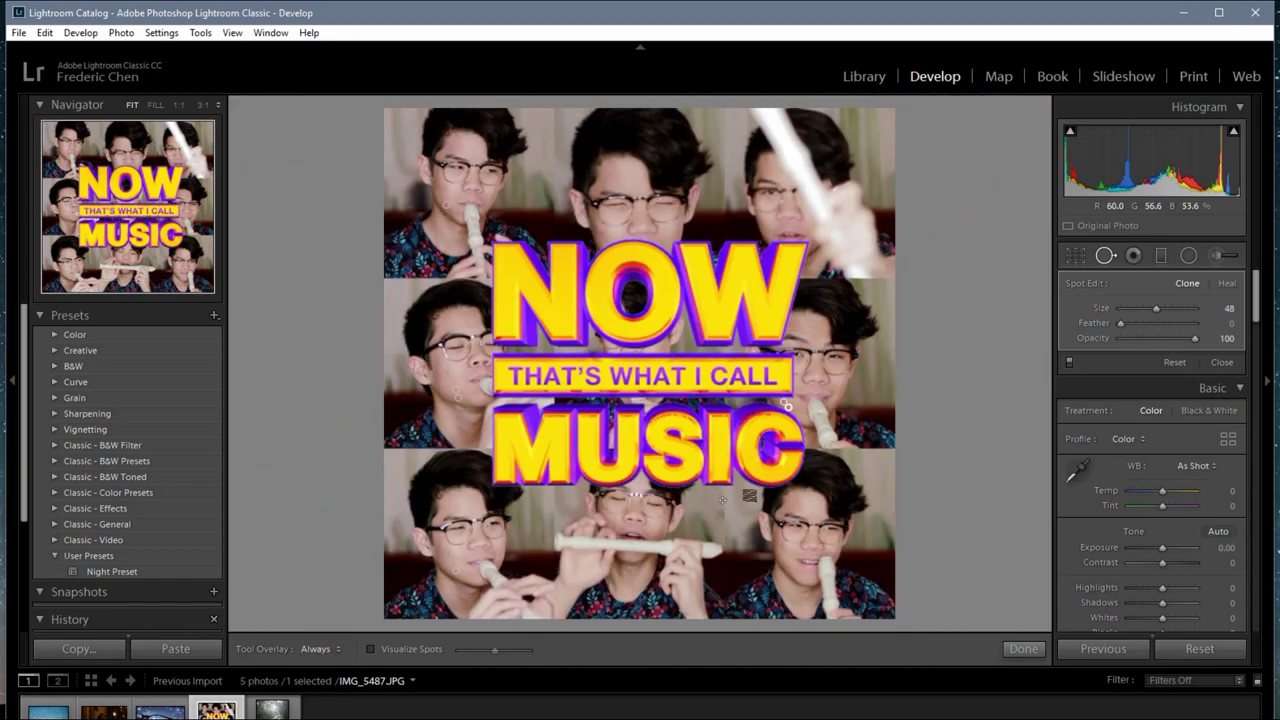
pyautogui.click(1022, 649)
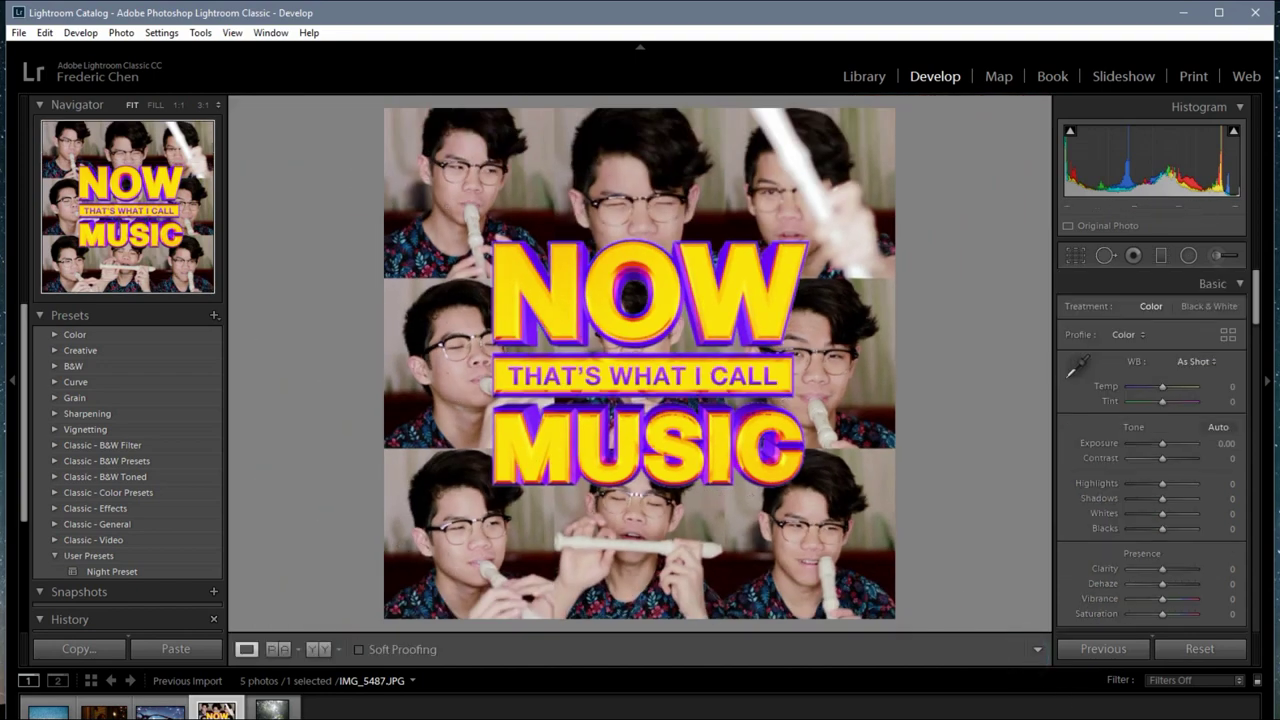
pyautogui.press('Right')
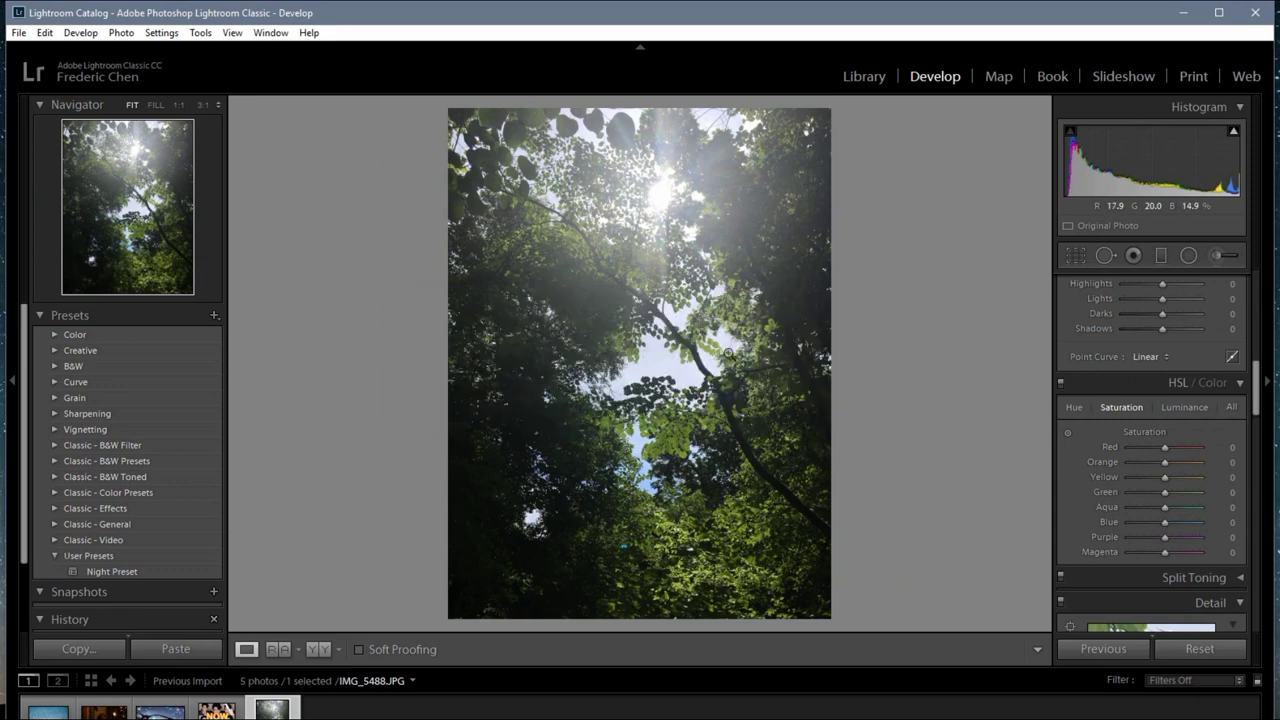
# Zoom in and pan to inspect the bright sun glare in the canopy.
pyautogui.click(659, 180)
pyautogui.moveTo(677, 203)
pyautogui.mouseDown()
pyautogui.moveTo(462, 265)
pyautogui.moveTo(614, 289)
pyautogui.mouseUp()
pyautogui.click(654, 316)
pyautogui.click(665, 192)
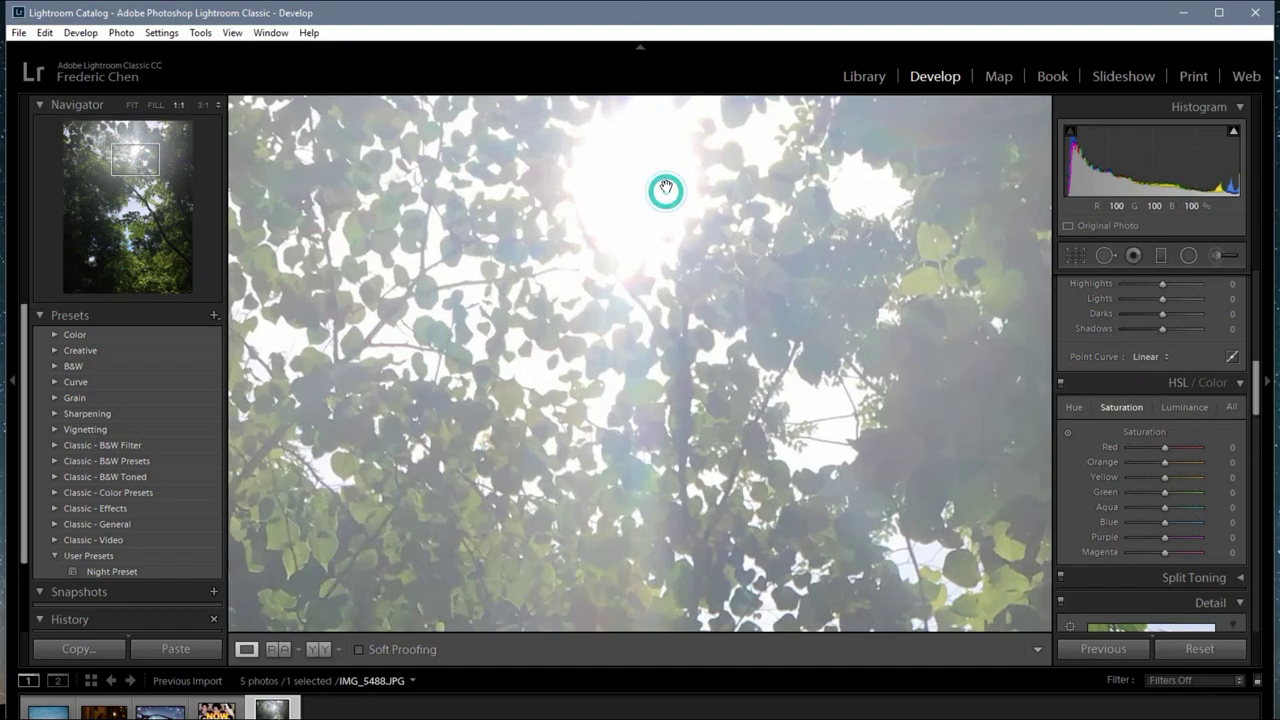
pyautogui.moveTo(651, 237); pyautogui.dragTo(648, 343)
pyautogui.click(622, 312)
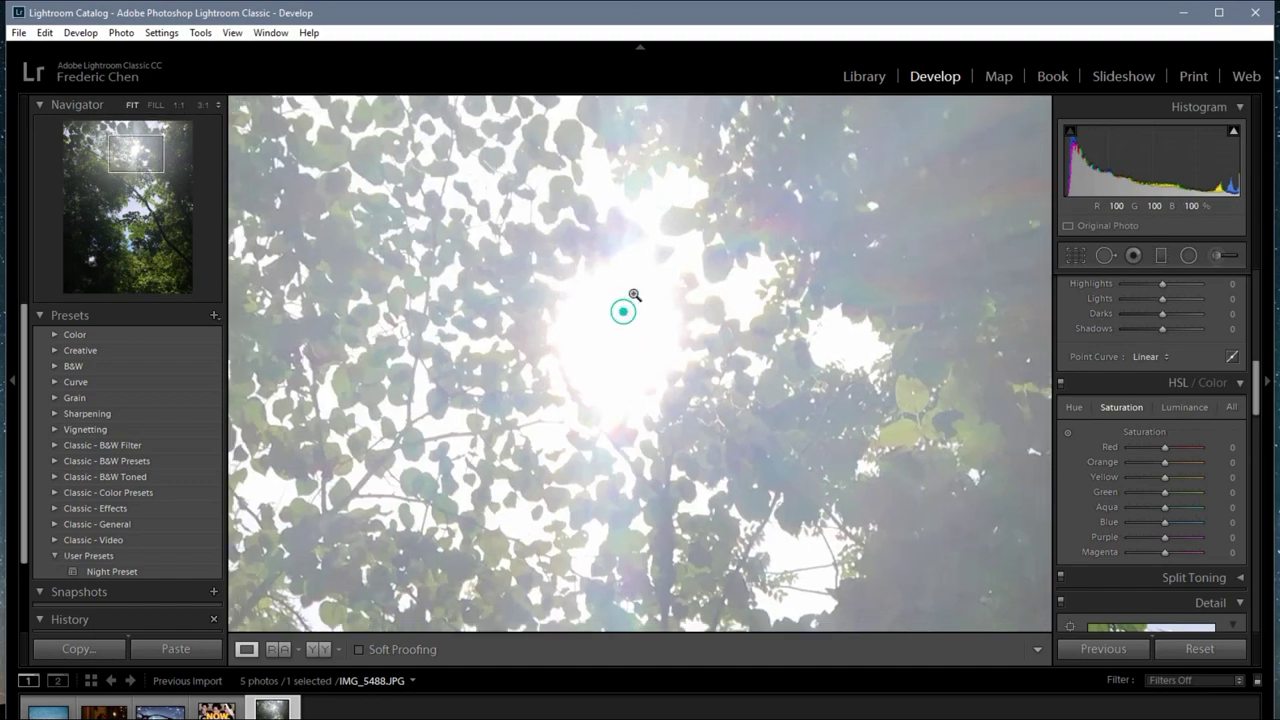
# Paint an Adjustment Brush with Highlights -26 around the sun.
pyautogui.press('k')
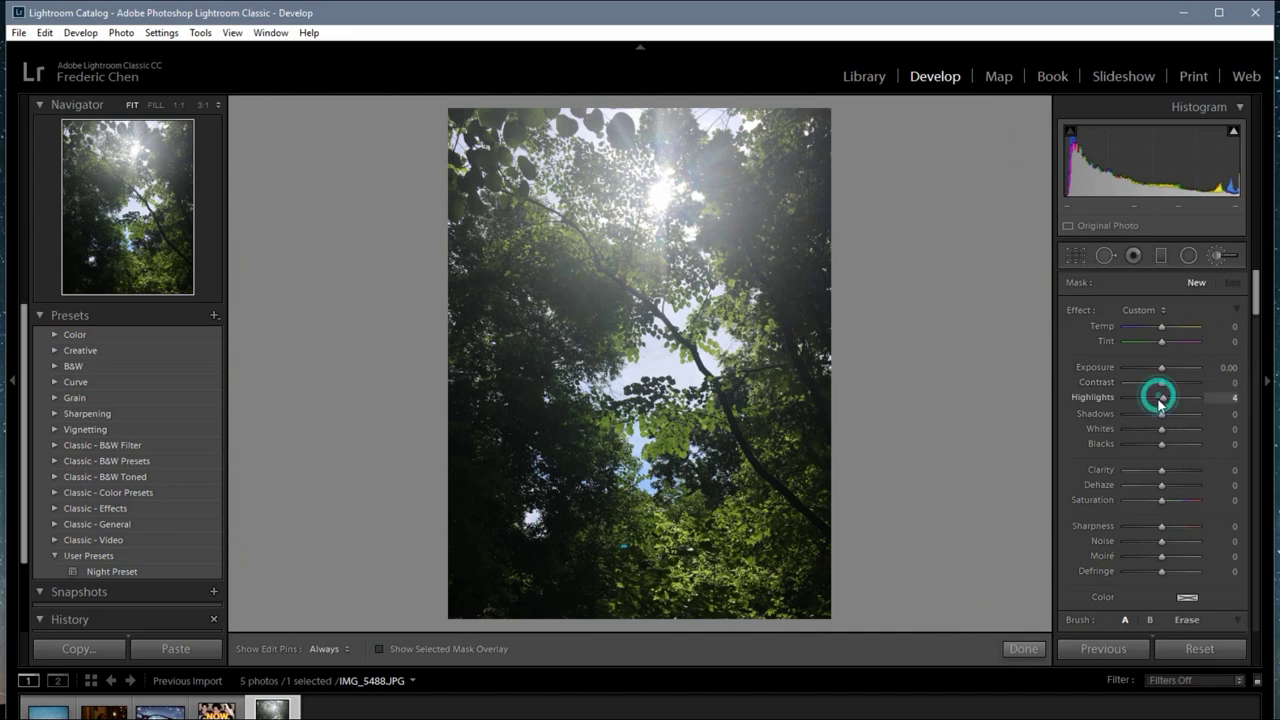
pyautogui.press('h')
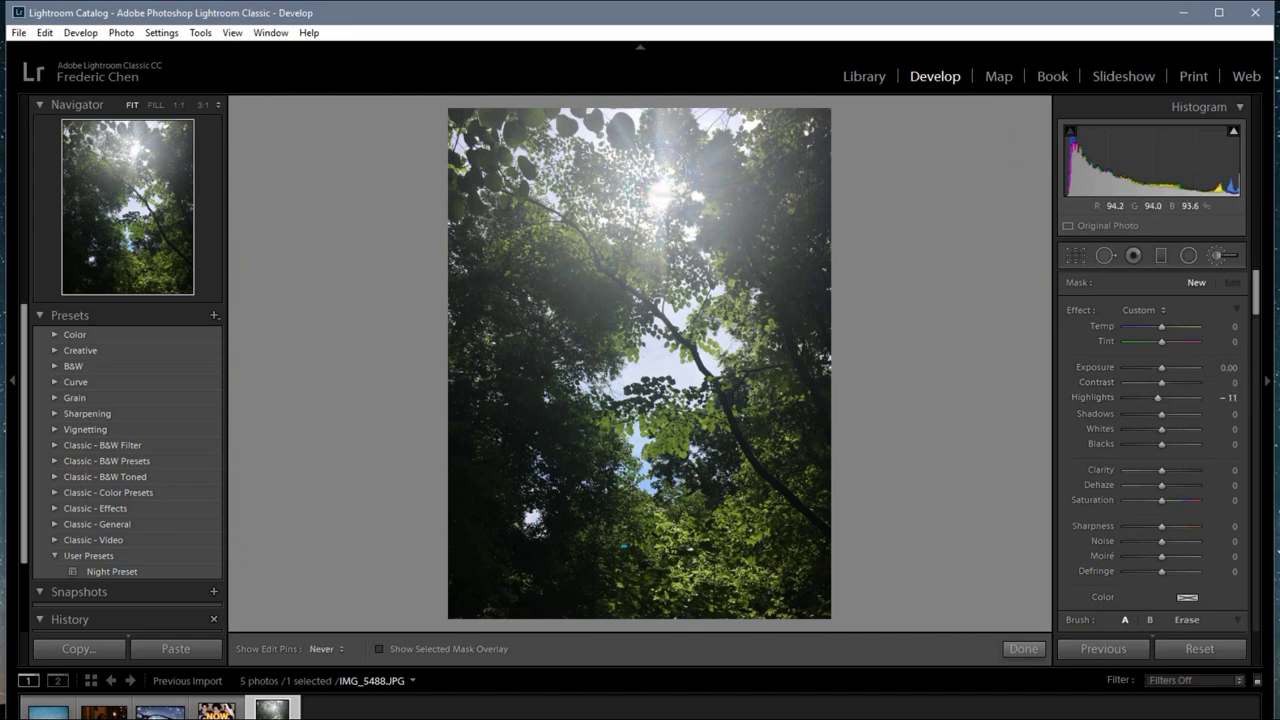
pyautogui.click(1020, 648)
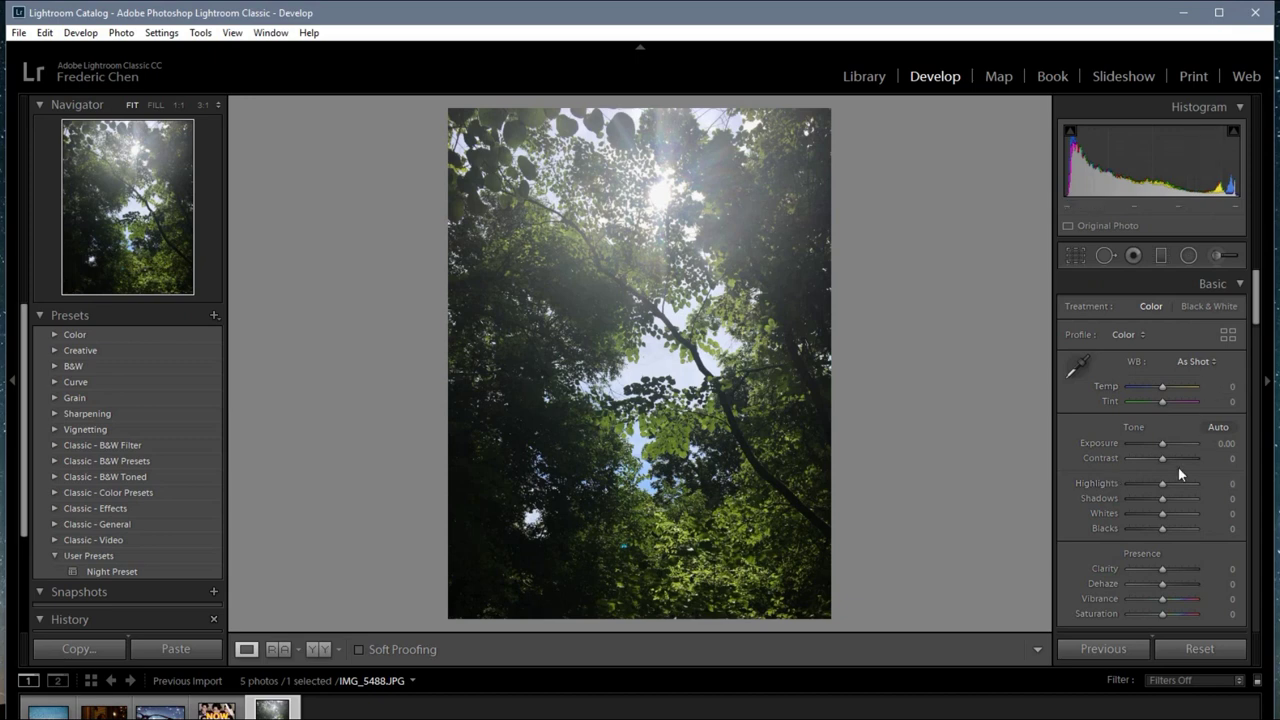
# Raise Shadows to +69 and cool the white balance to Temp -19.
pyautogui.moveTo(1173, 498)
pyautogui.mouseDown()
pyautogui.moveTo(1189, 498)
pyautogui.moveTo(1155, 483)
pyautogui.mouseUp()
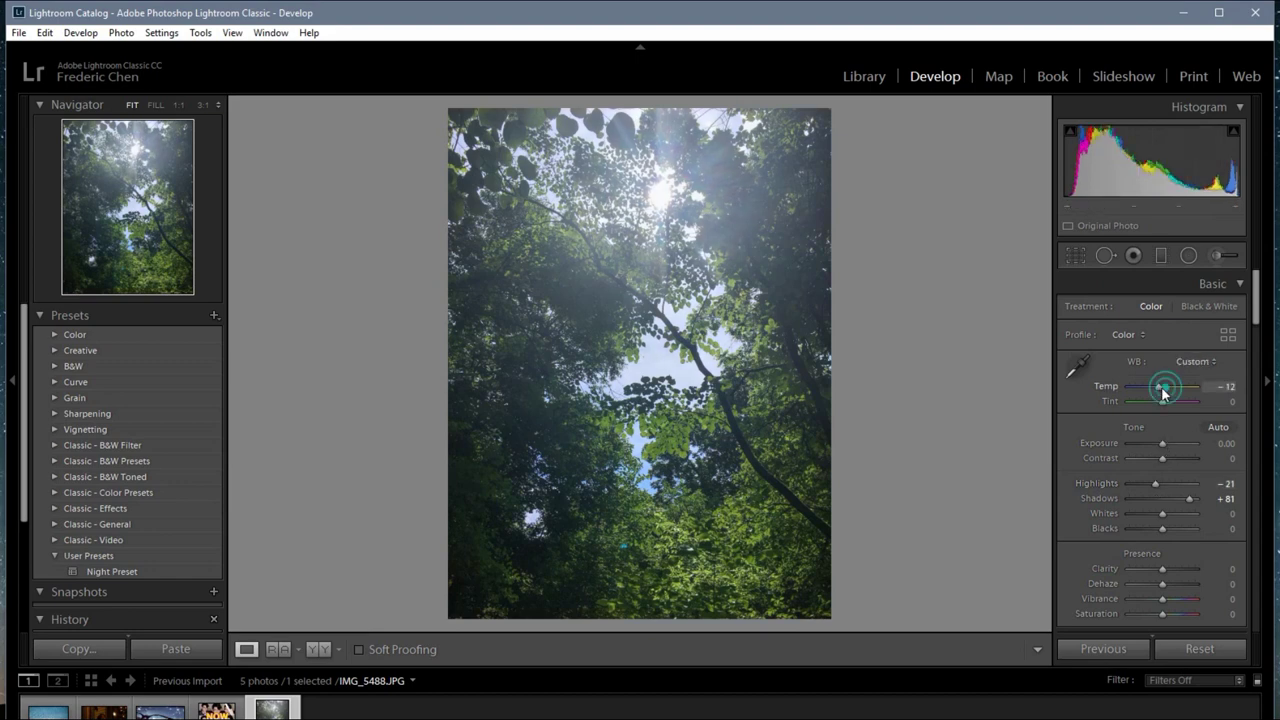
pyautogui.moveTo(1163, 387); pyautogui.dragTo(1123, 391)
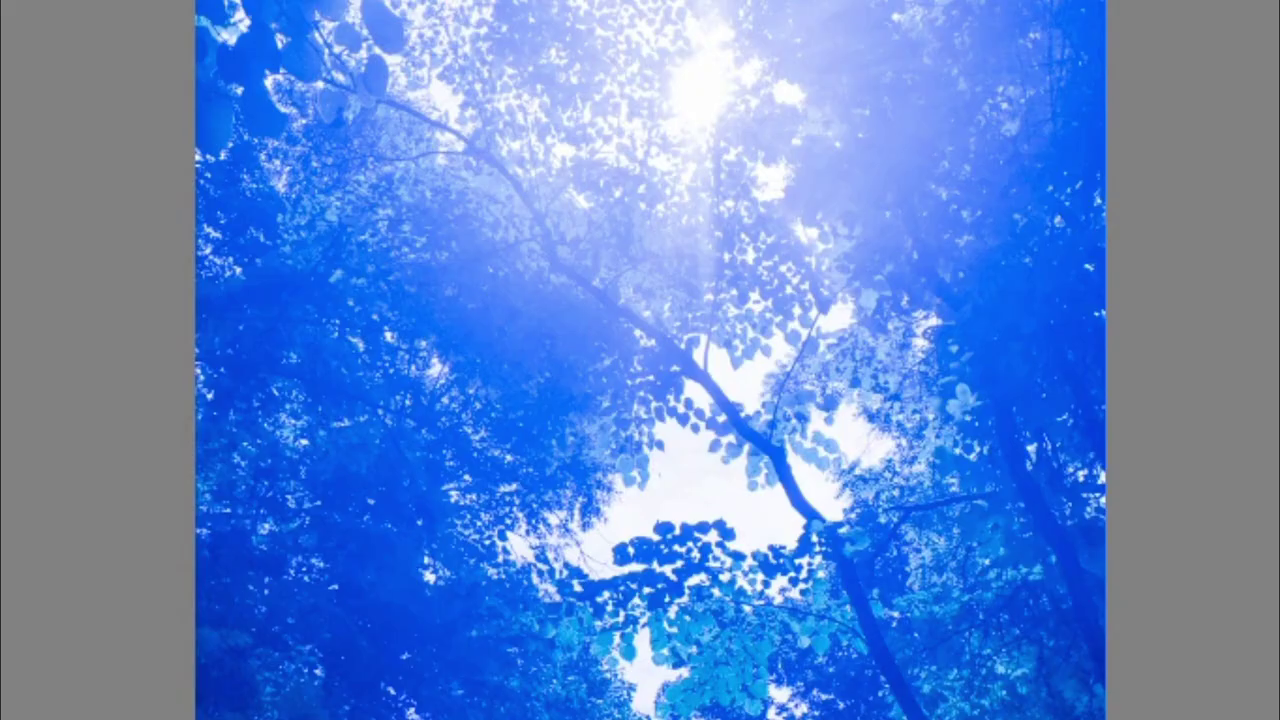
pyautogui.moveTo(1123, 397); pyautogui.dragTo(1155, 398)
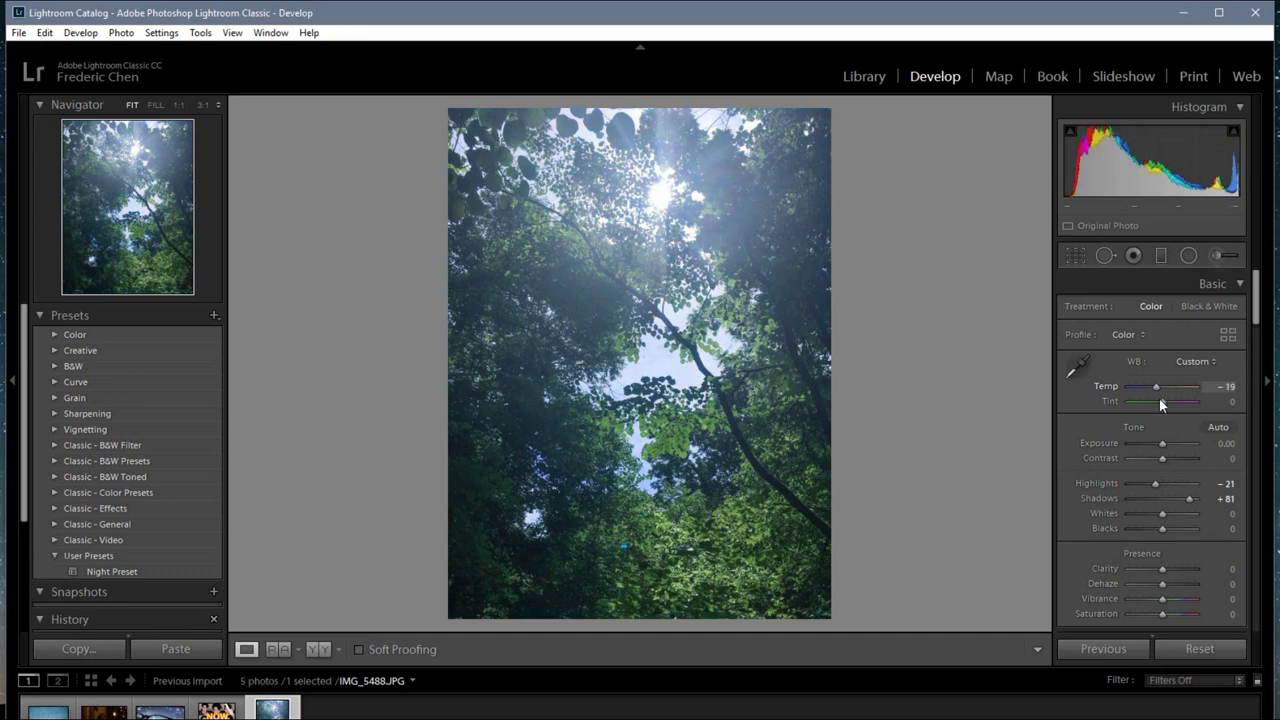
# Set Clarity to +24 and Dehaze to +43.
pyautogui.scroll(-2, 1192, 412)
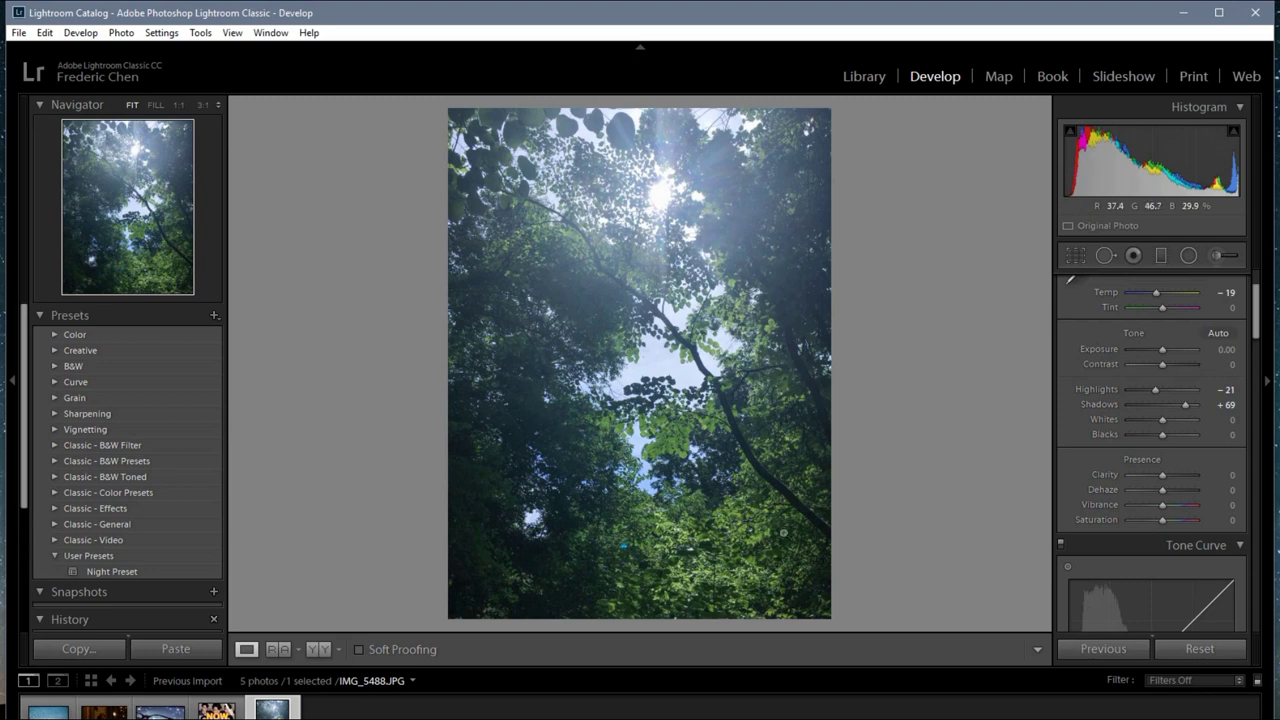
pyautogui.click(1172, 477)
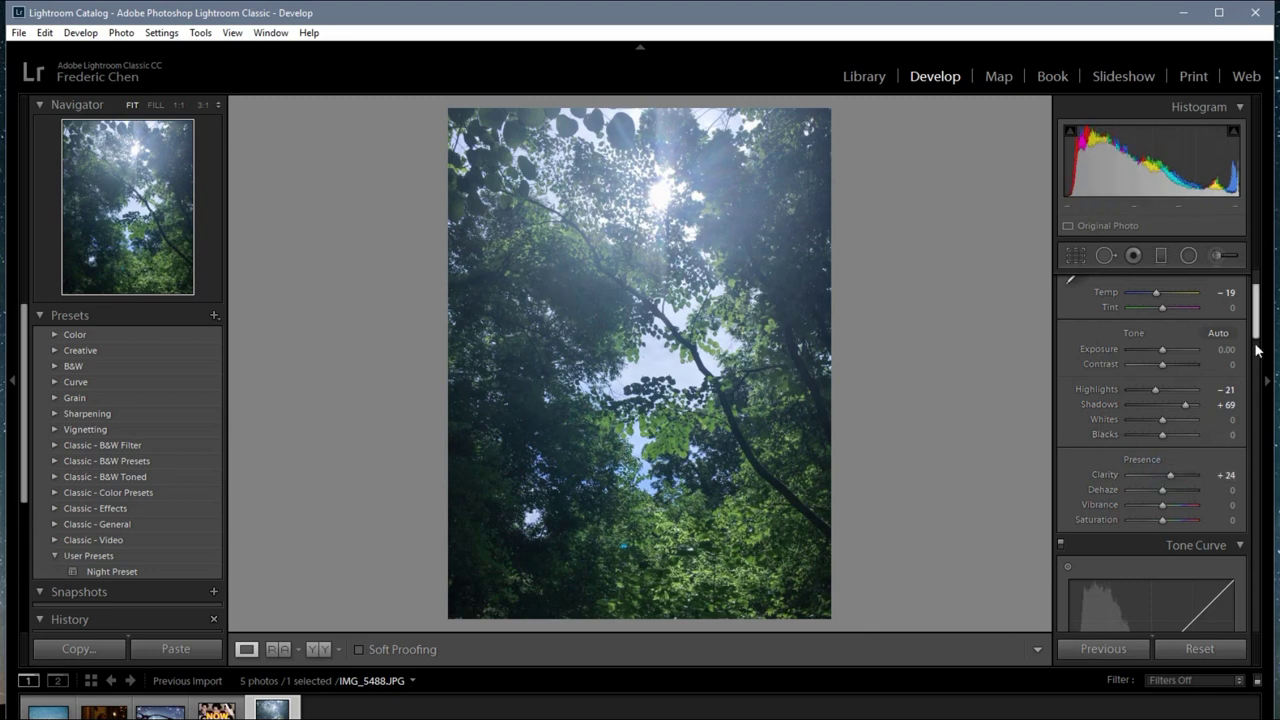
pyautogui.moveTo(1258, 318); pyautogui.dragTo(1257, 326)
pyautogui.click(1218, 438)
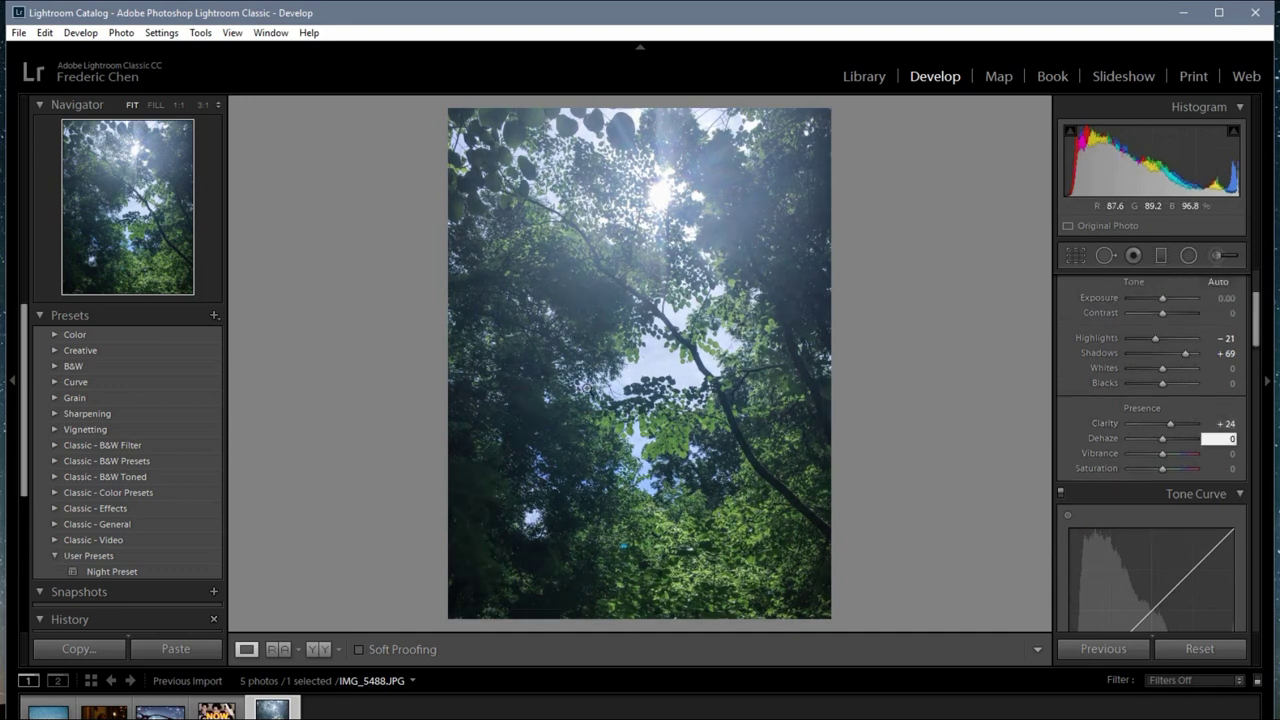
pyautogui.click(1164, 440)
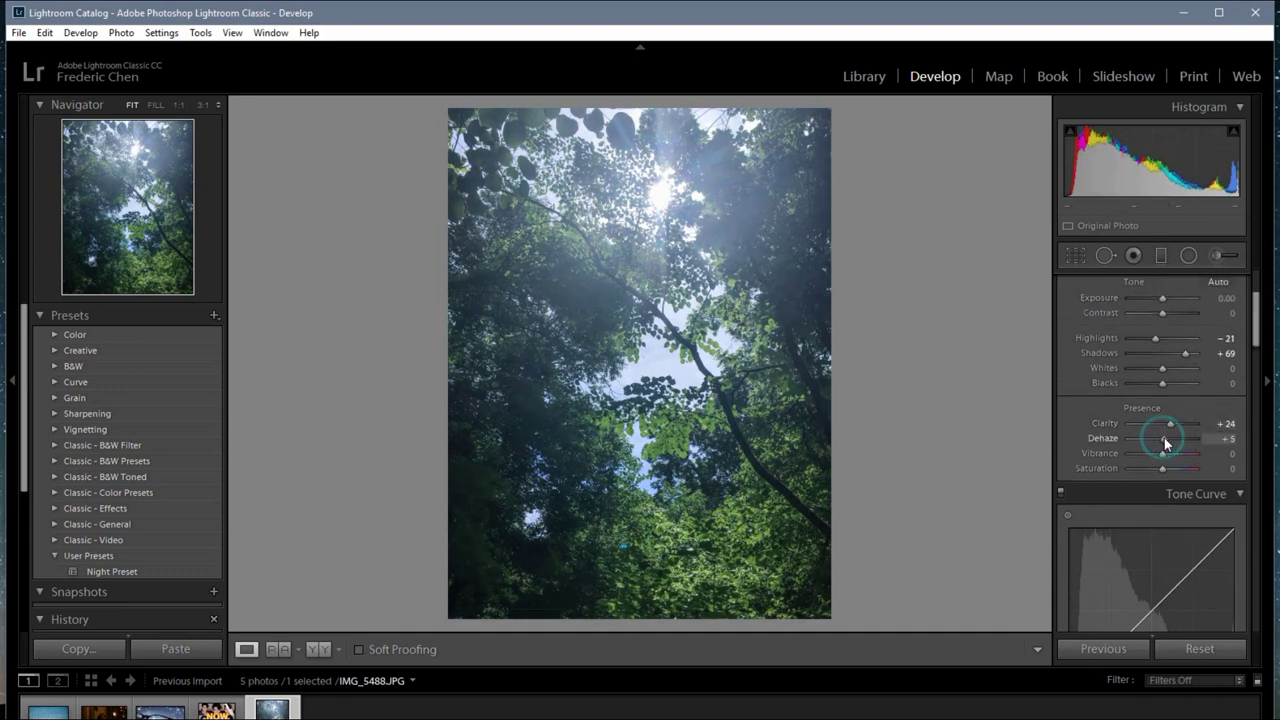
pyautogui.moveTo(1165, 438); pyautogui.dragTo(1172, 438)
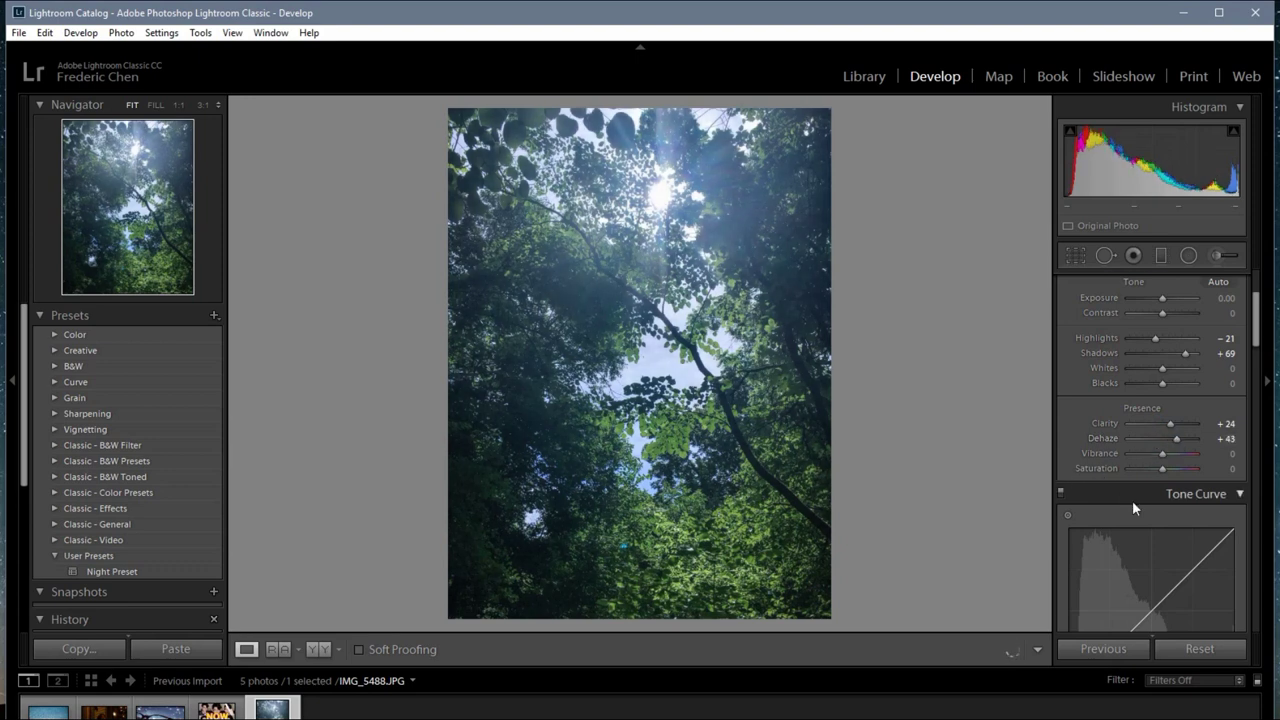
pyautogui.scroll(-10, 1135, 495)
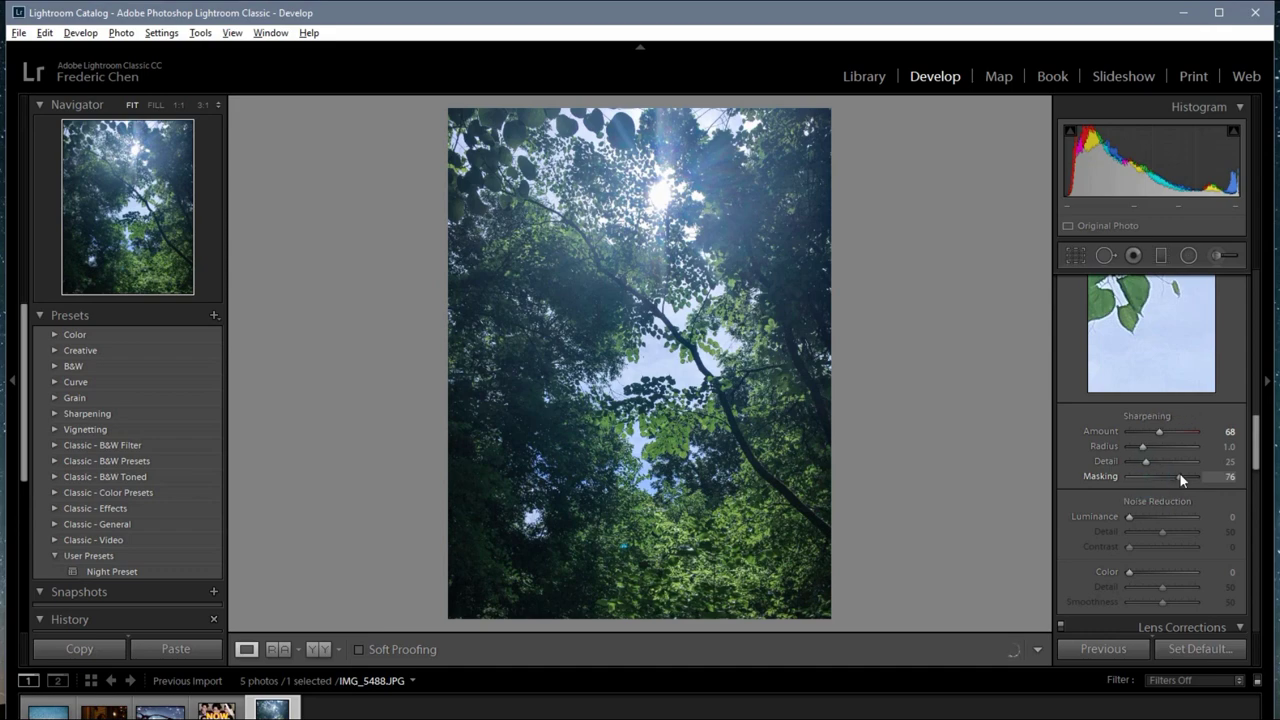
# Raise sharpening Masking to 76 and clone out the blue spot in the leaves.
pyautogui.moveTo(1152, 477); pyautogui.dragTo(1197, 474)
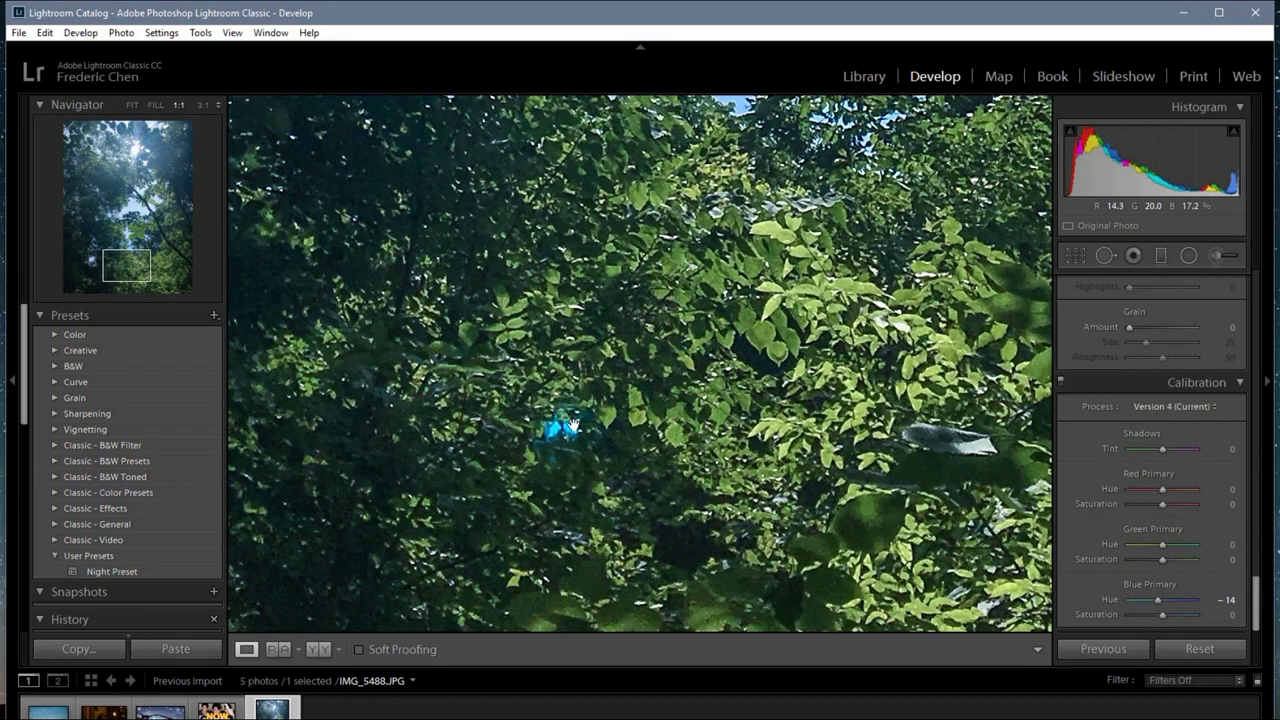
pyautogui.press('q')
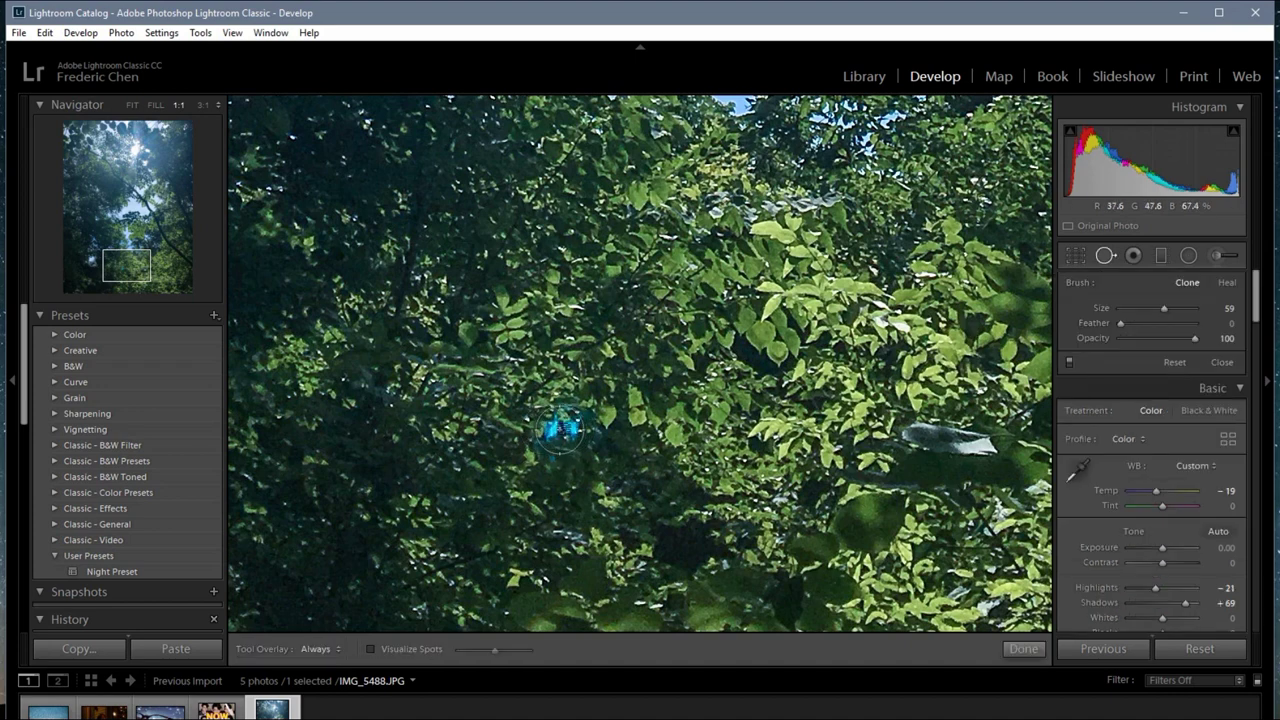
pyautogui.click(563, 429)
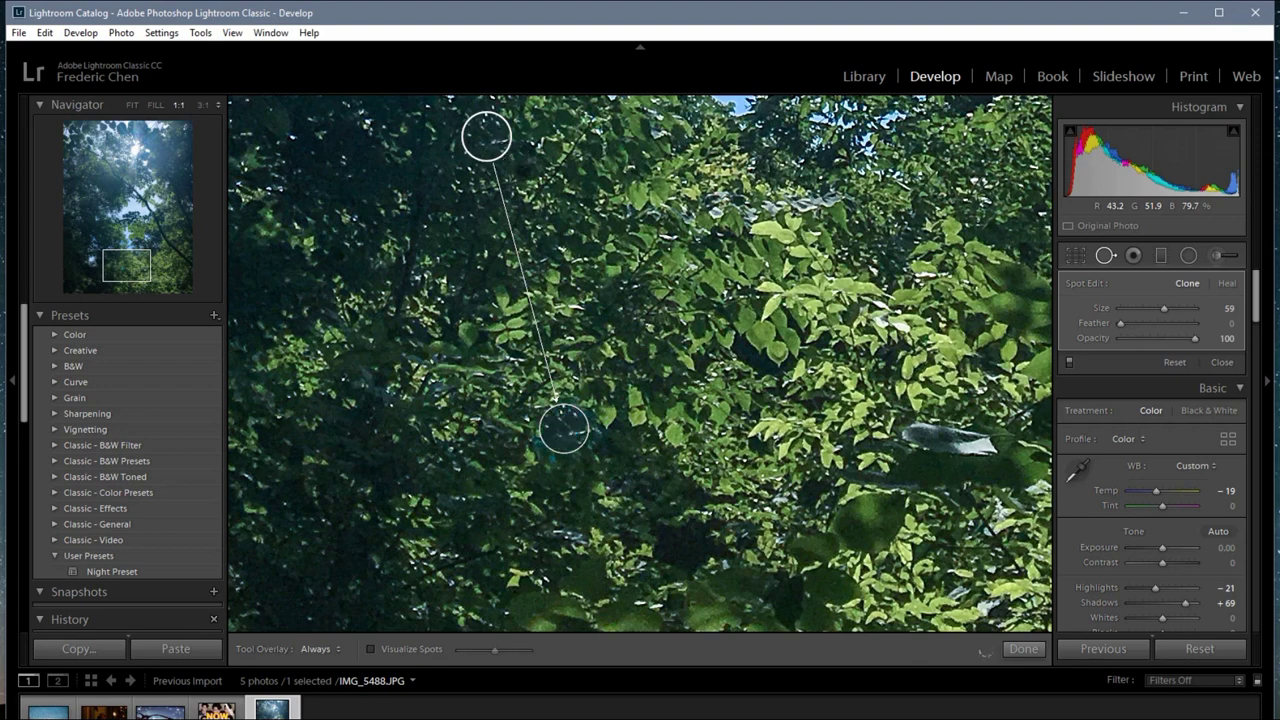
pyautogui.moveTo(487, 136); pyautogui.dragTo(505, 273)
pyautogui.press('q')
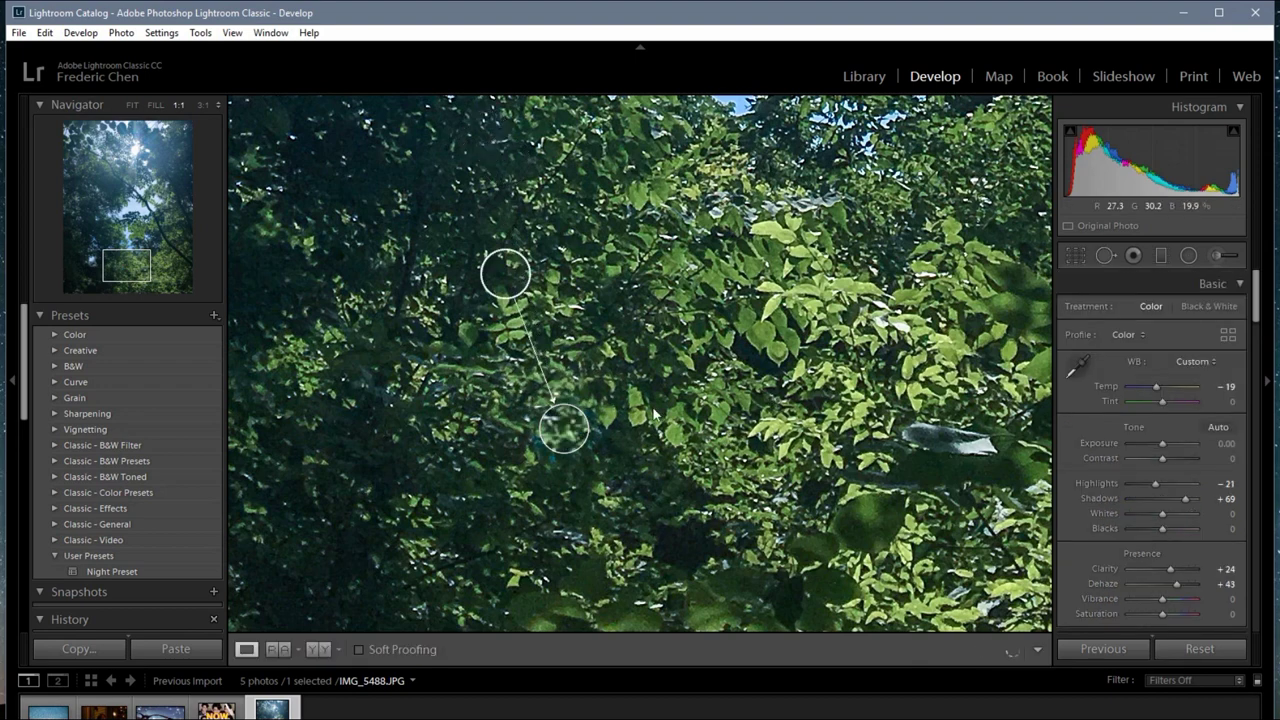
# Check the repaired leaves up close, compare before/after, and open the night portrait.
pyautogui.click(668, 485)
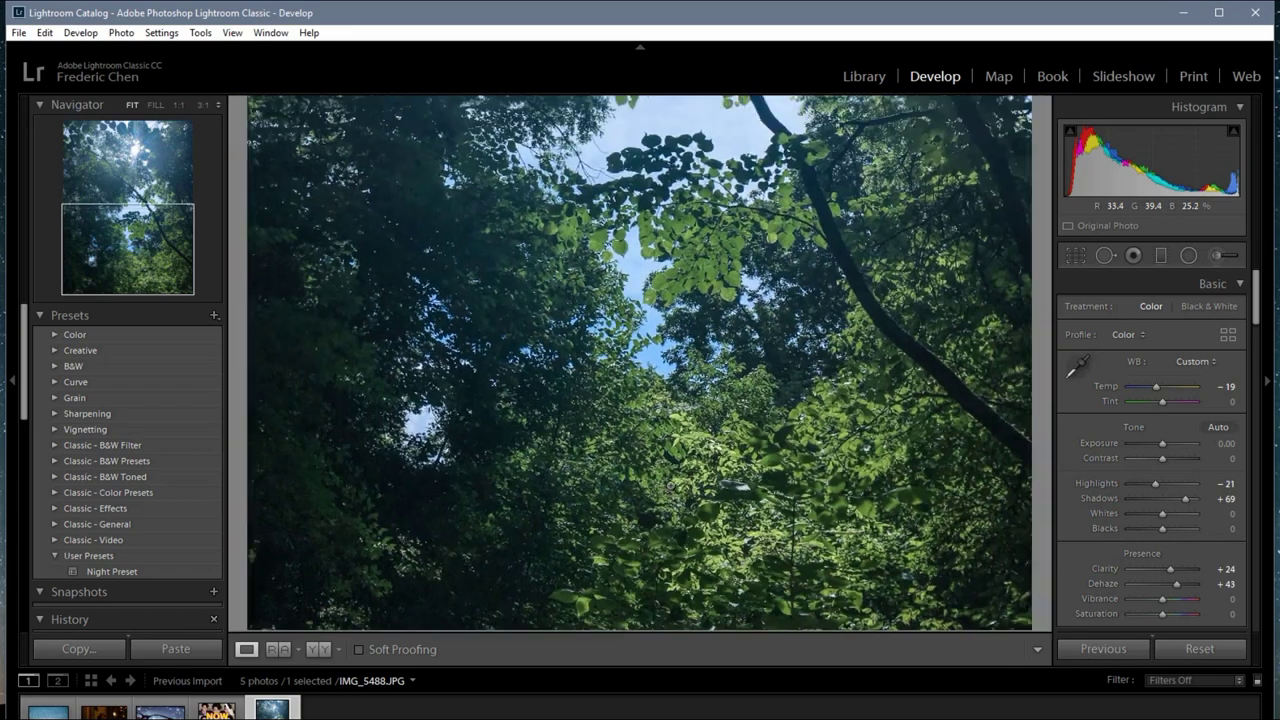
pyautogui.hotkey('ctrl', '-')
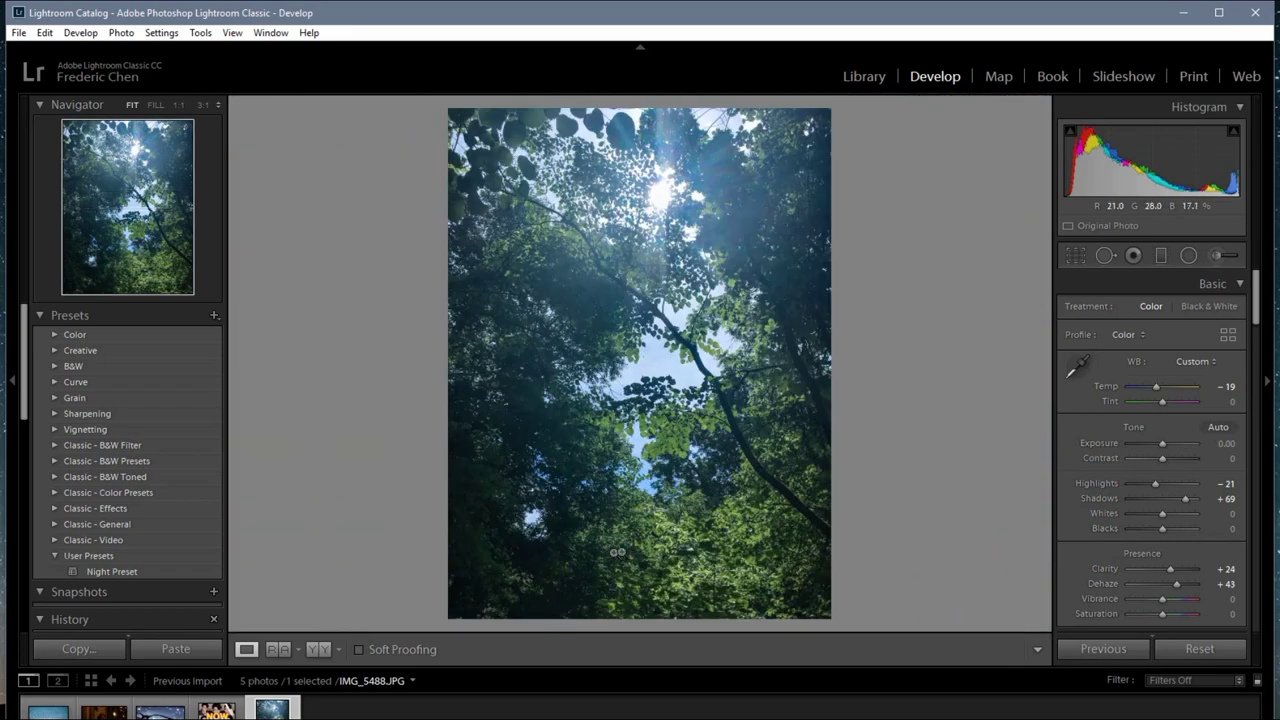
pyautogui.click(617, 552)
pyautogui.moveTo(617, 552); pyautogui.dragTo(546, 447)
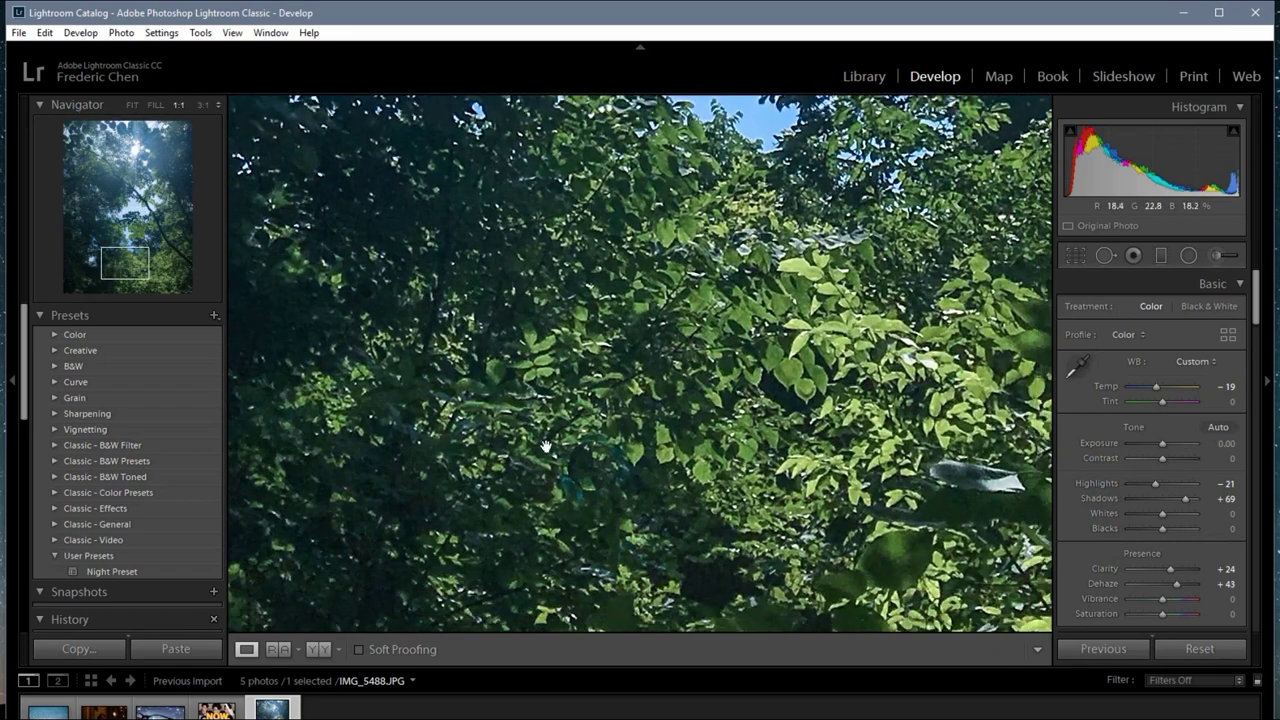
pyautogui.click(562, 521)
pyautogui.press('\\')
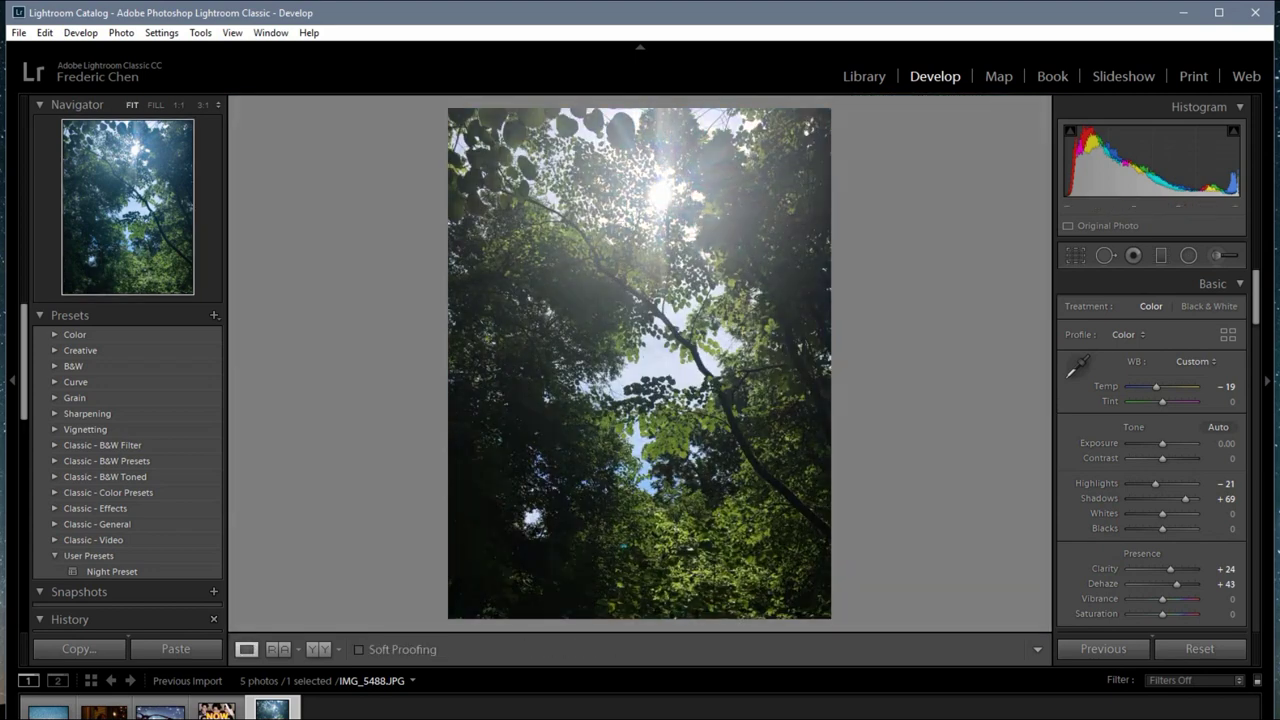
pyautogui.press('\\')
pyautogui.press('\\')
pyautogui.press('\\')
pyautogui.press('\\')
pyautogui.press('\\')
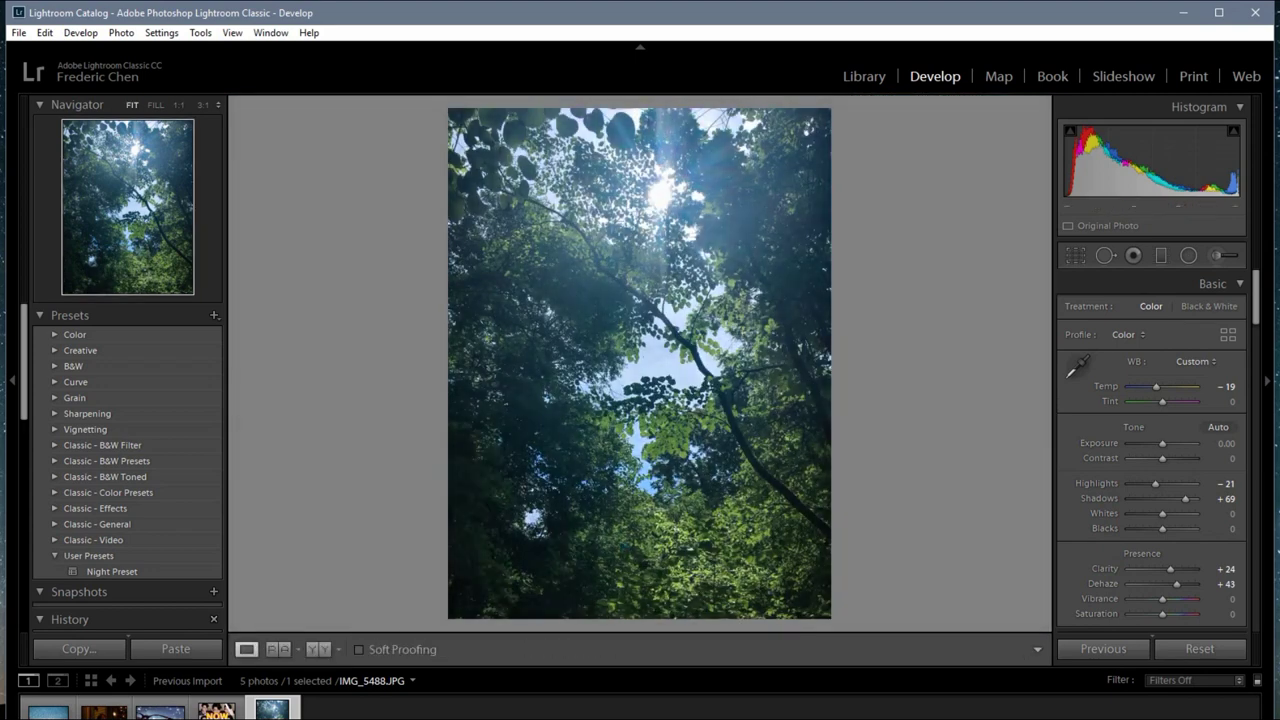
pyautogui.click(104, 712)
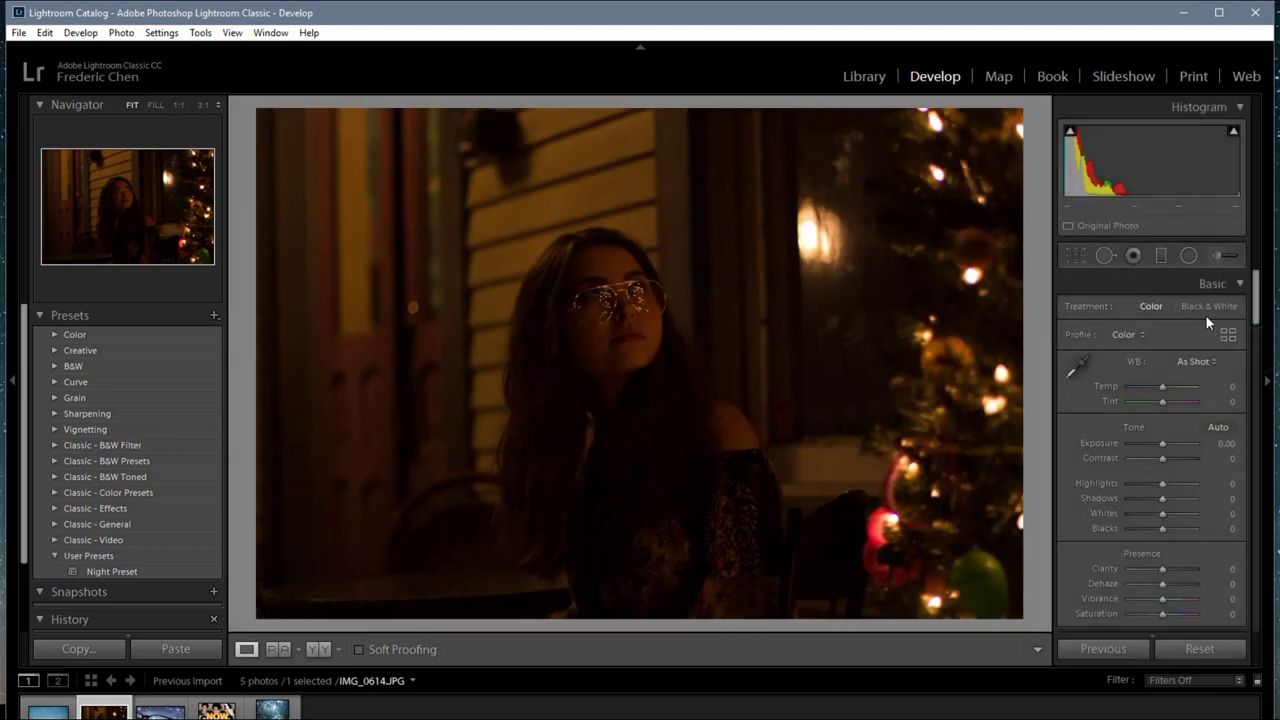
# Cool the night portrait's white balance to Temp -81 and return to the grid.
pyautogui.moveTo(1160, 390); pyautogui.dragTo(1135, 403)
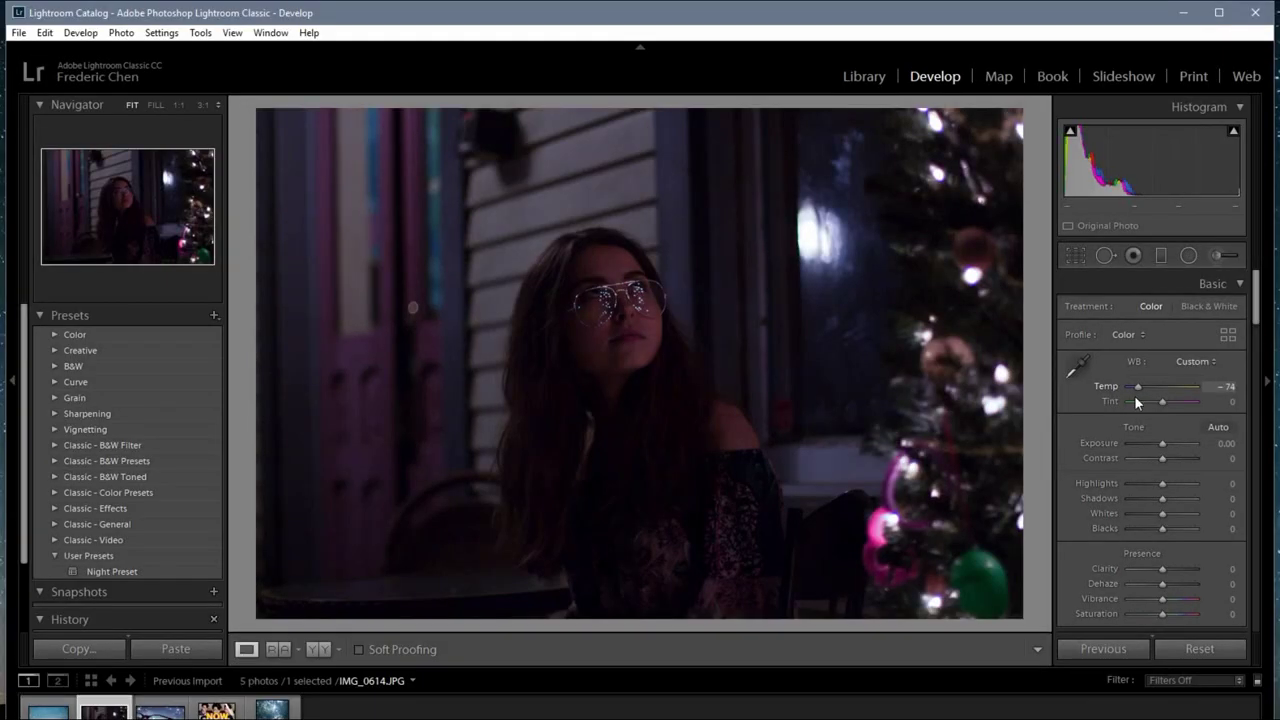
pyautogui.moveTo(1138, 387); pyautogui.dragTo(1136, 390)
pyautogui.press('g')
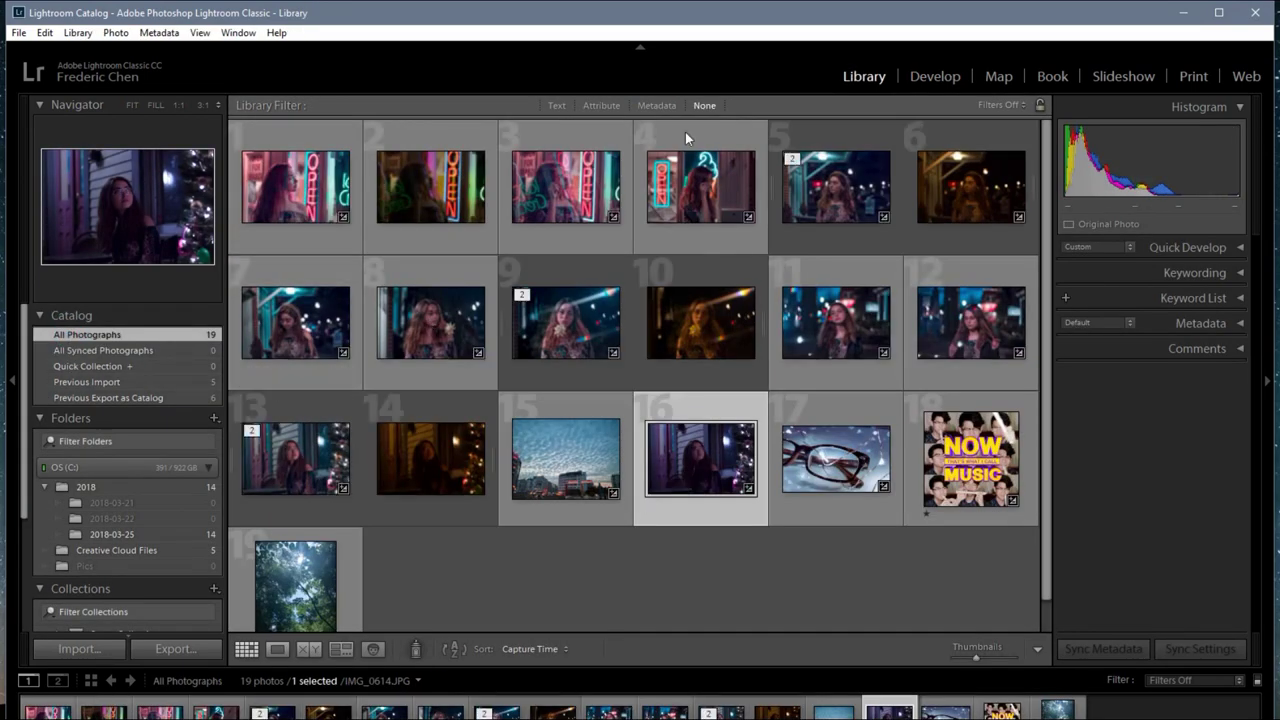
# Open photo 14 and compare IMG_9808-Edit.tif with raw IMG_9808.CR2, then return to the grid.
pyautogui.click(446, 410)
pyautogui.click(935, 77)
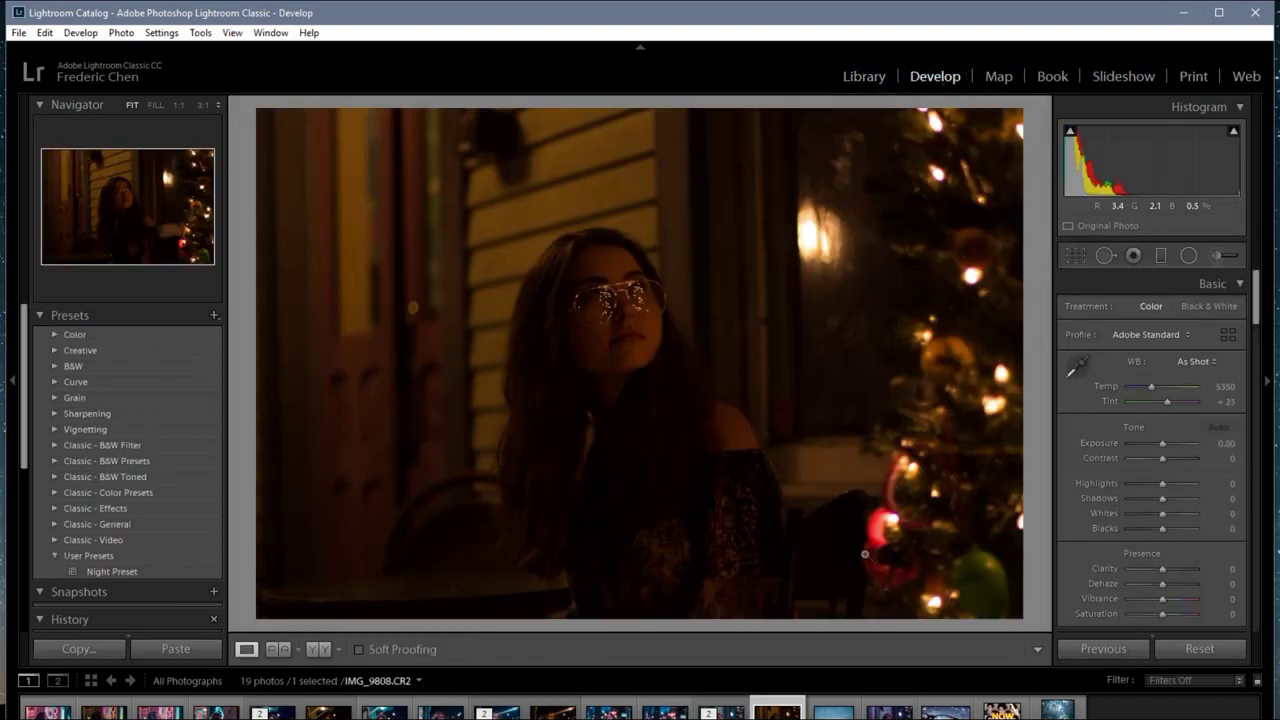
pyautogui.click(721, 712)
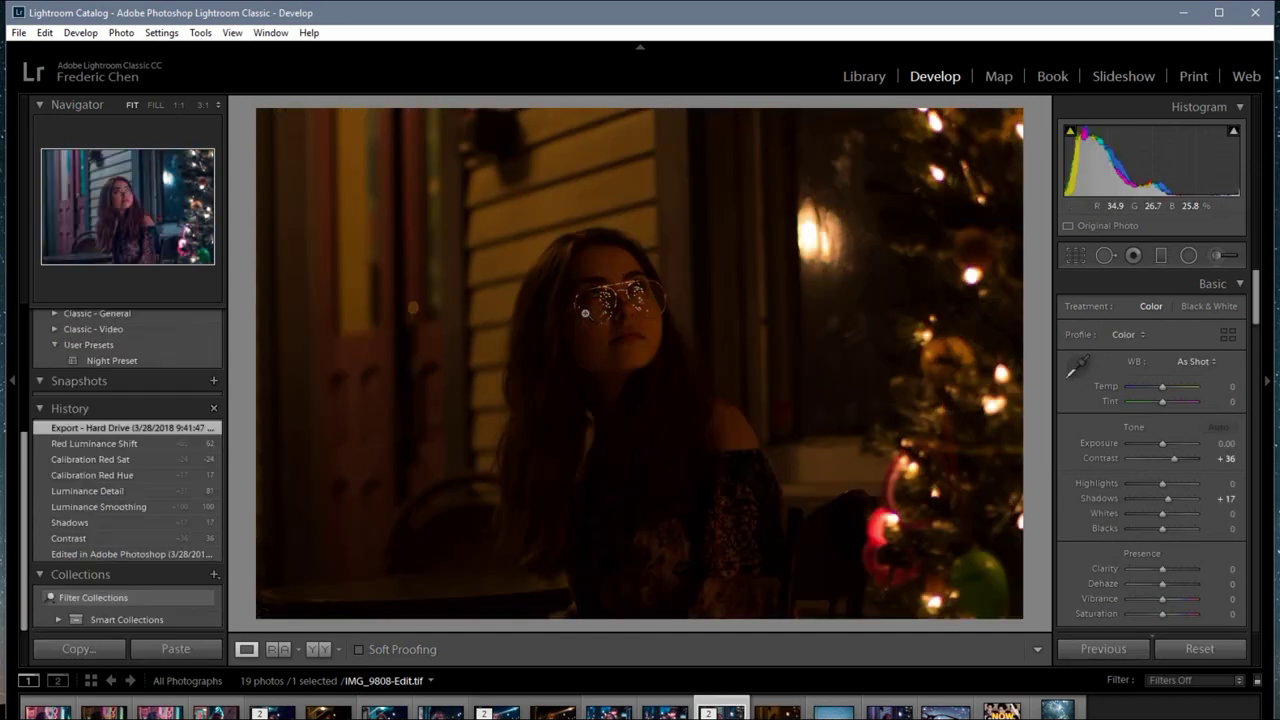
pyautogui.press('Right')
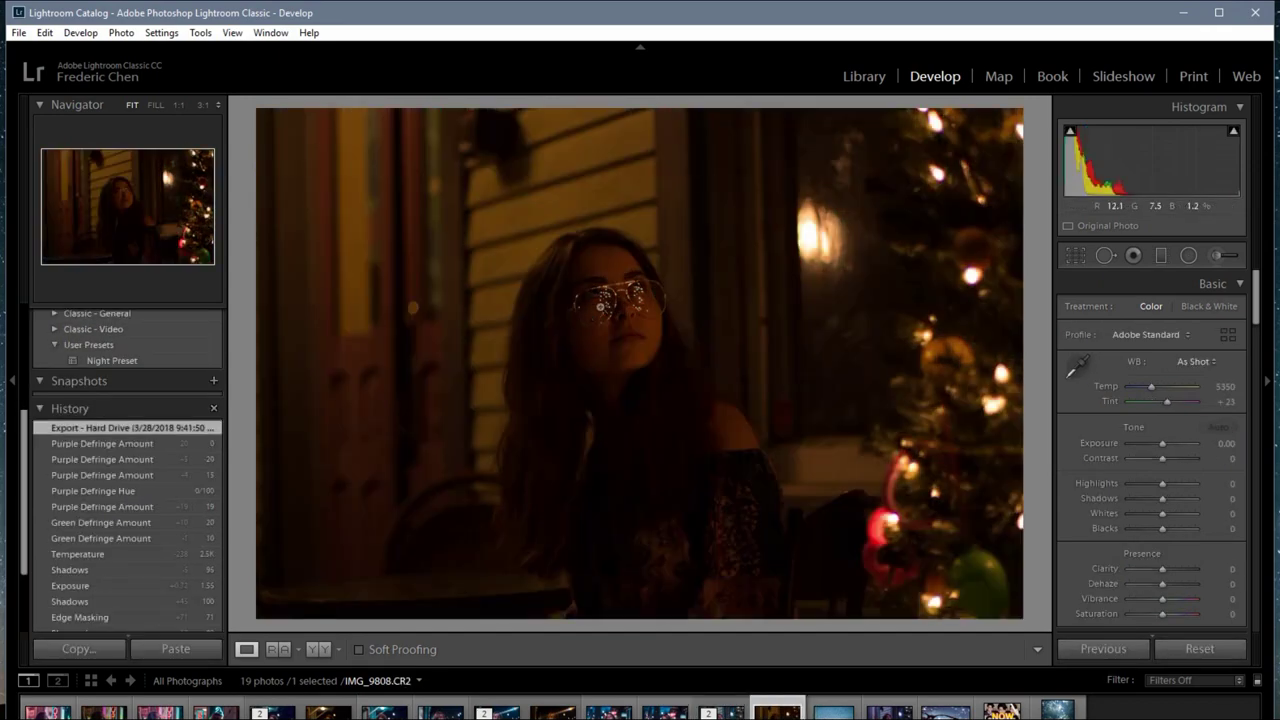
pyautogui.press('Left')
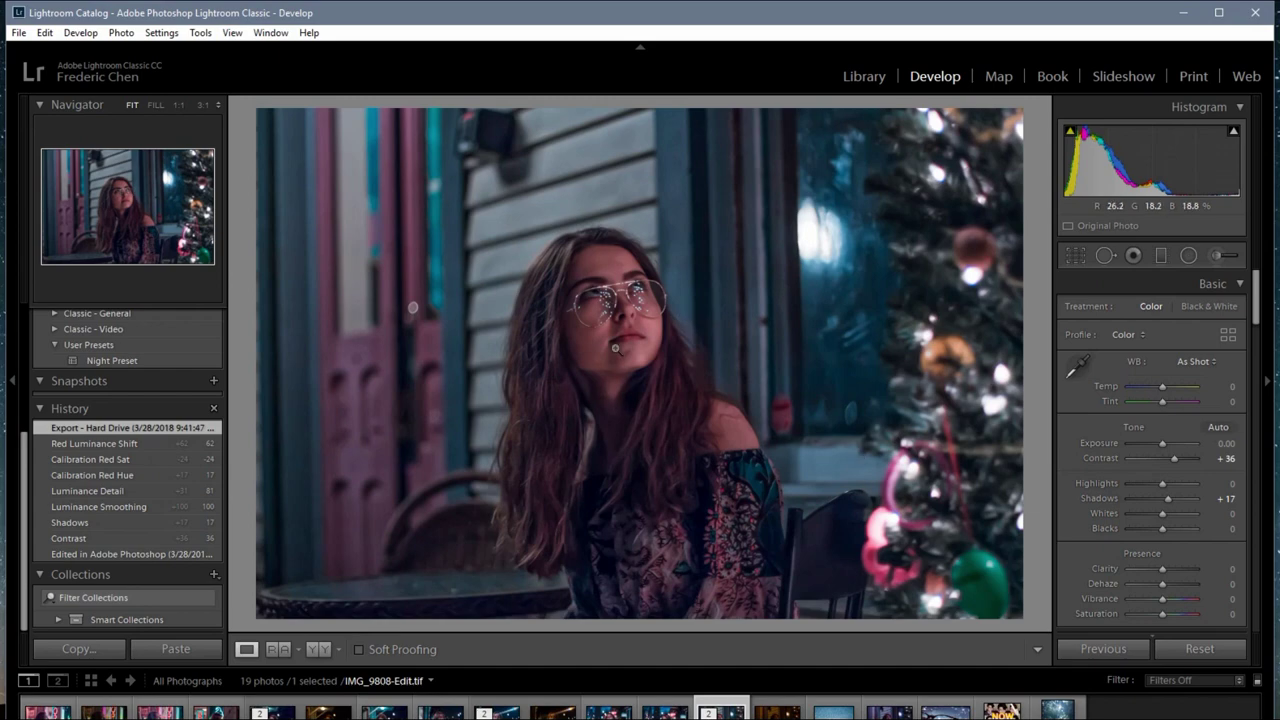
pyautogui.press('g')
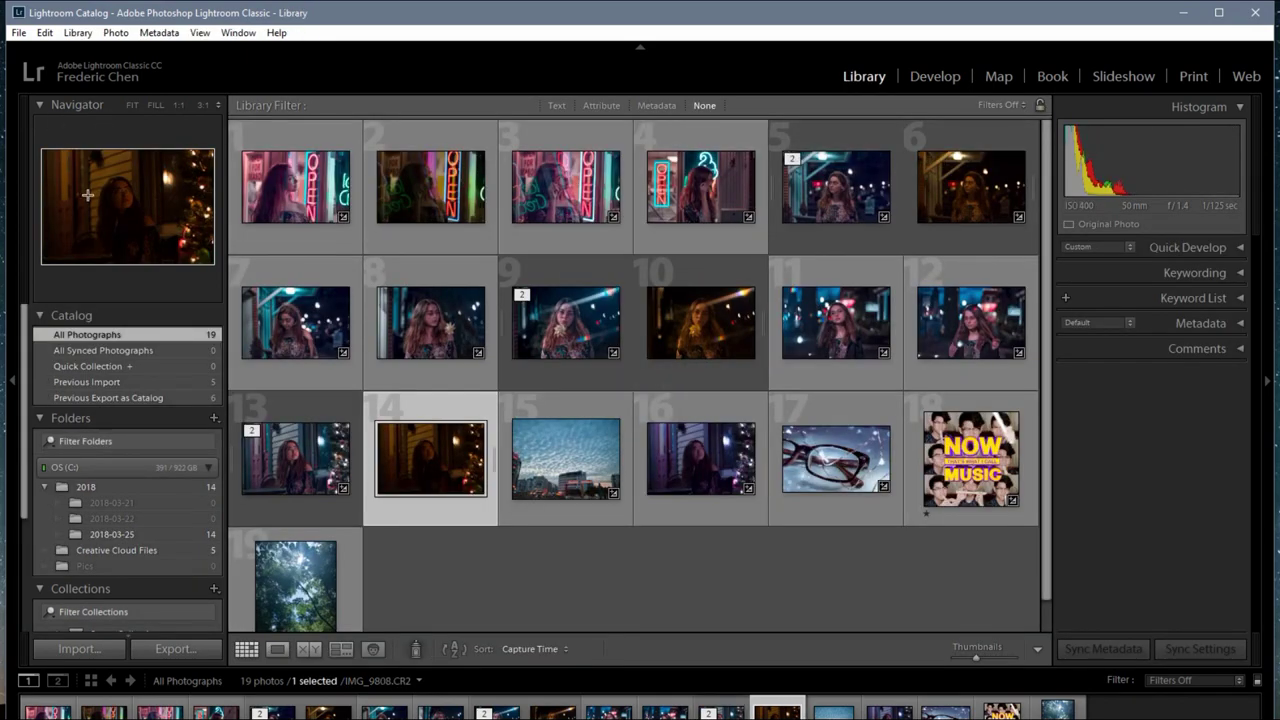